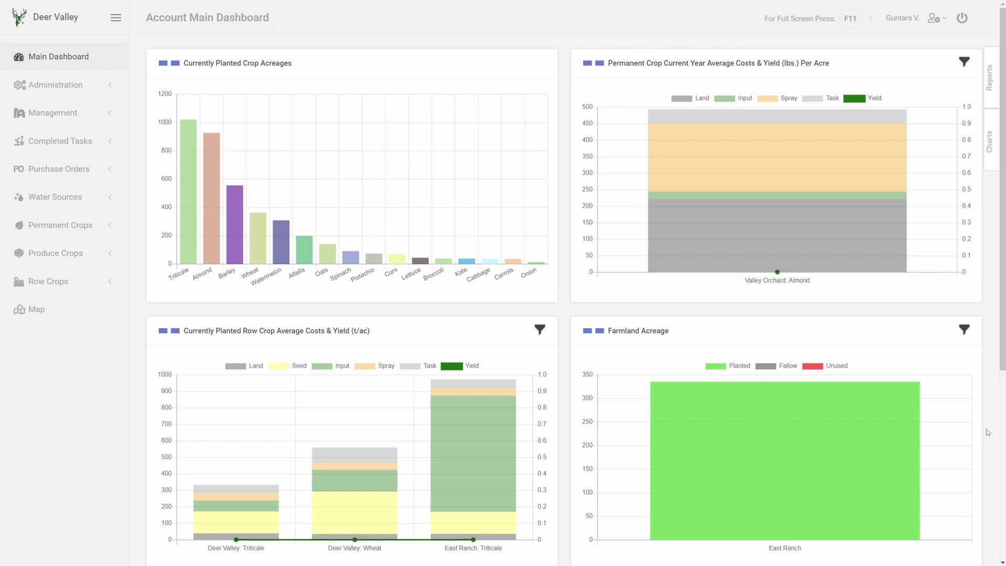
# Open the list of crop plans in the farm management section.
pyautogui.click(62, 118)
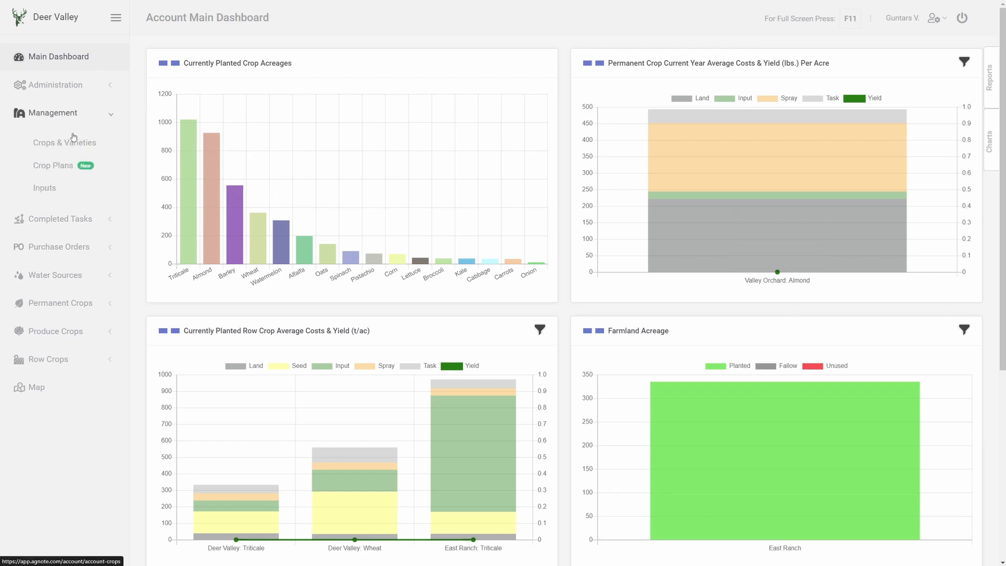
pyautogui.click(64, 165)
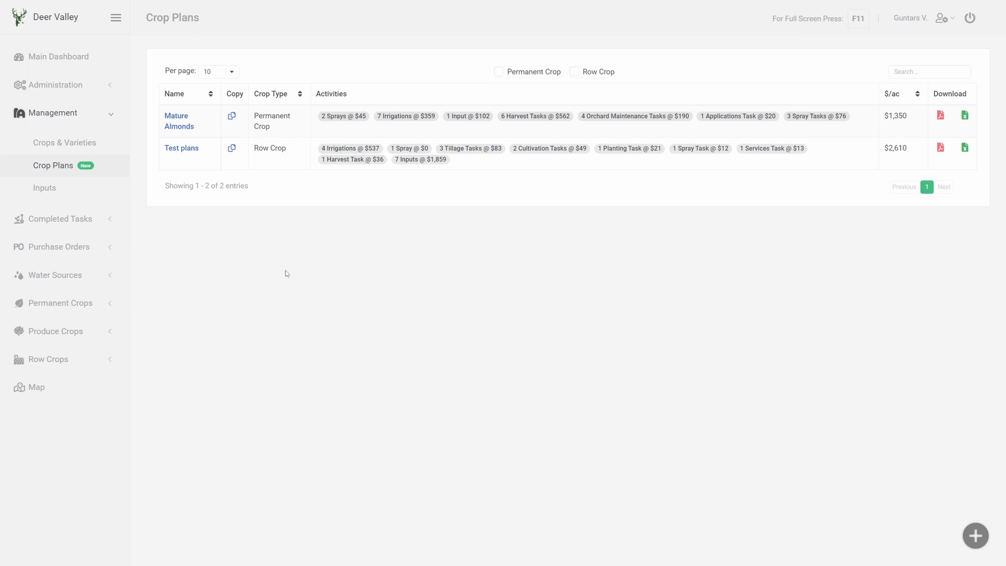
# Open a copy of the Mature Almonds crop plan, review its scheduled items, and close it without saving.
pyautogui.click(232, 116)
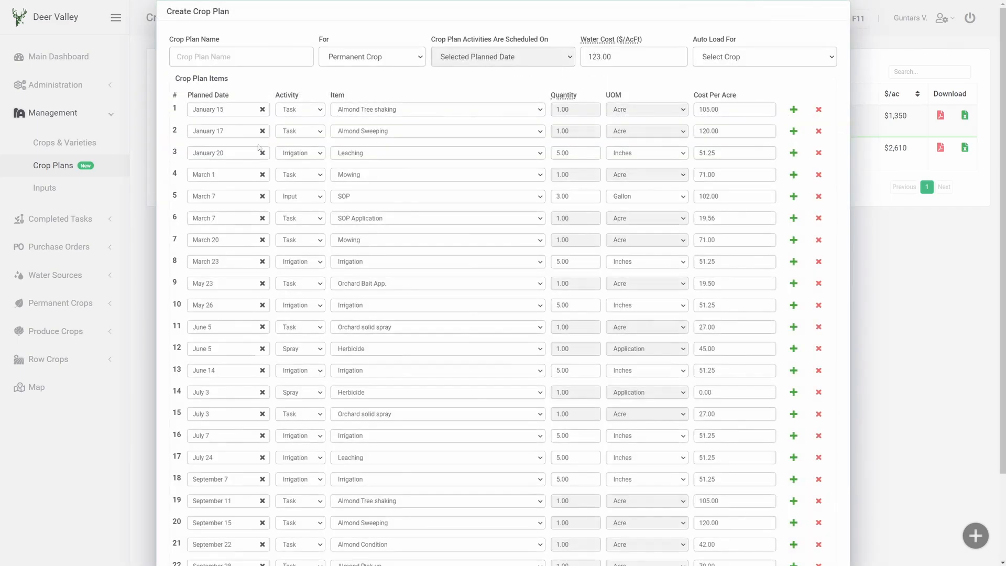
pyautogui.scroll(-2, 481, 326)
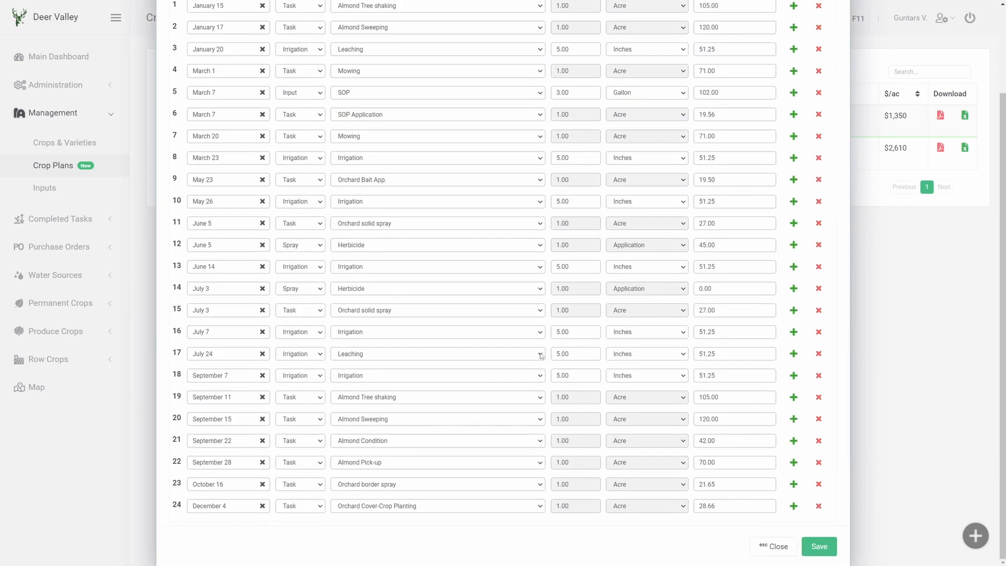
pyautogui.click(776, 548)
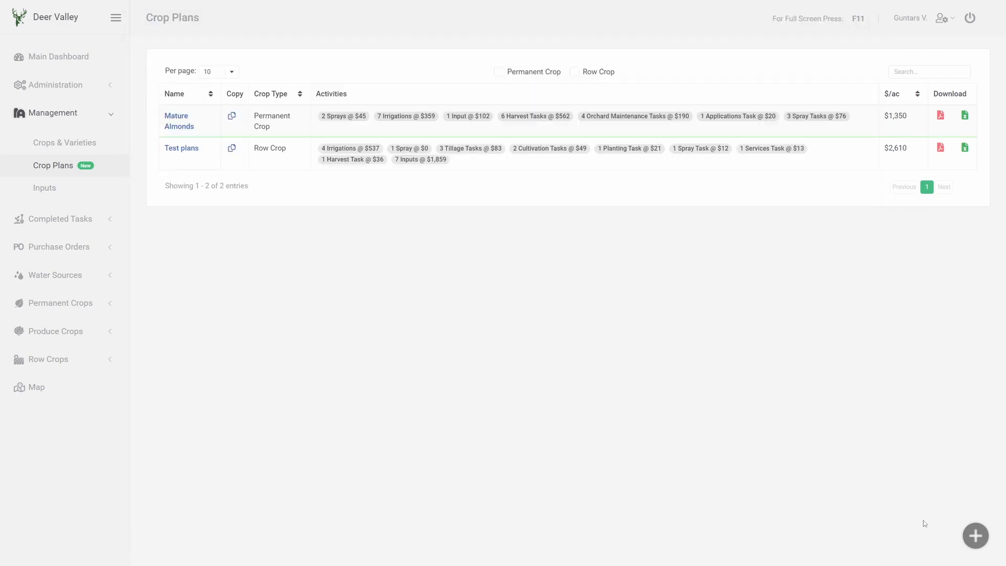
# Try auto-loading the Wheat activities into a new crop plan, and close it without saving.
pyautogui.click(969, 537)
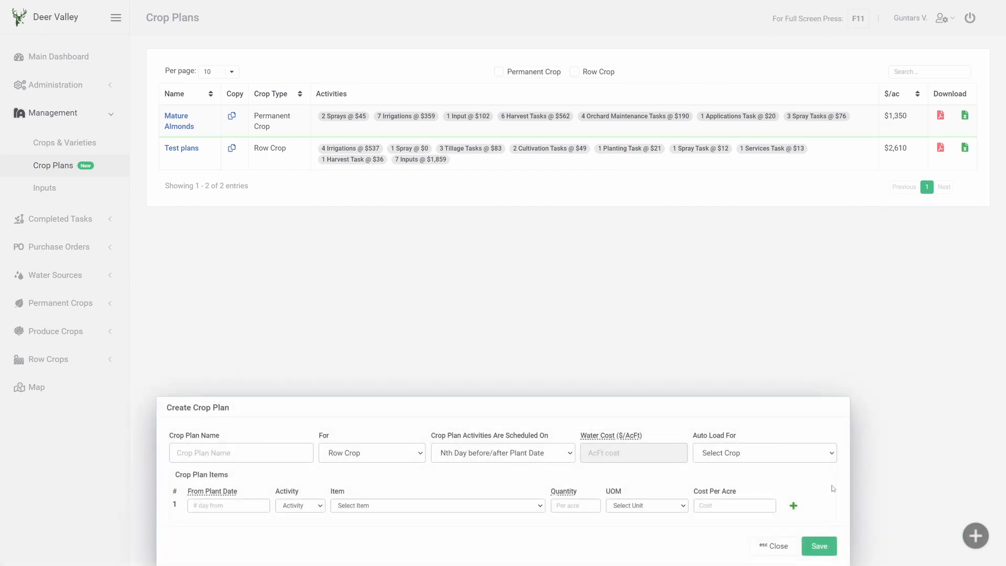
pyautogui.click(743, 457)
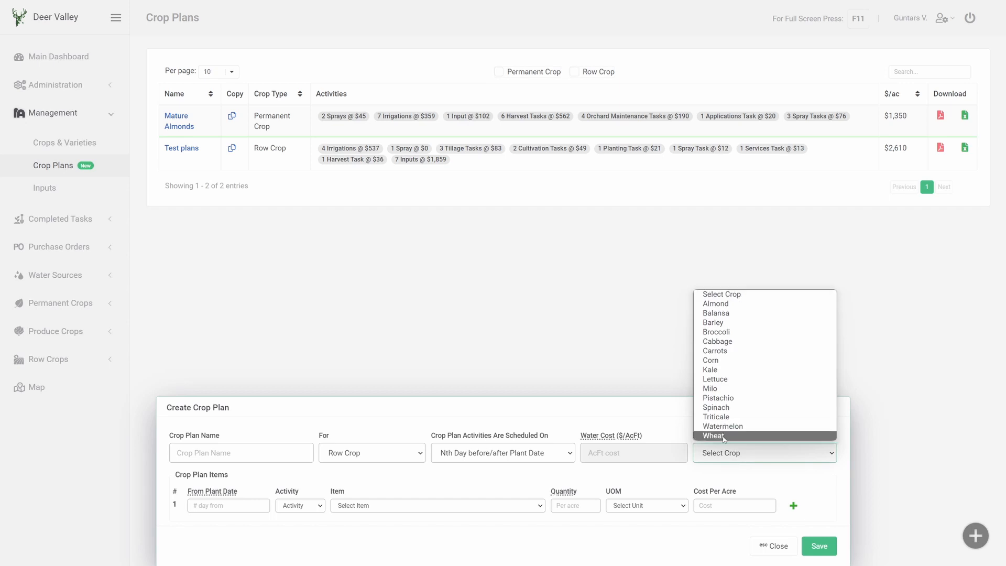
pyautogui.click(723, 436)
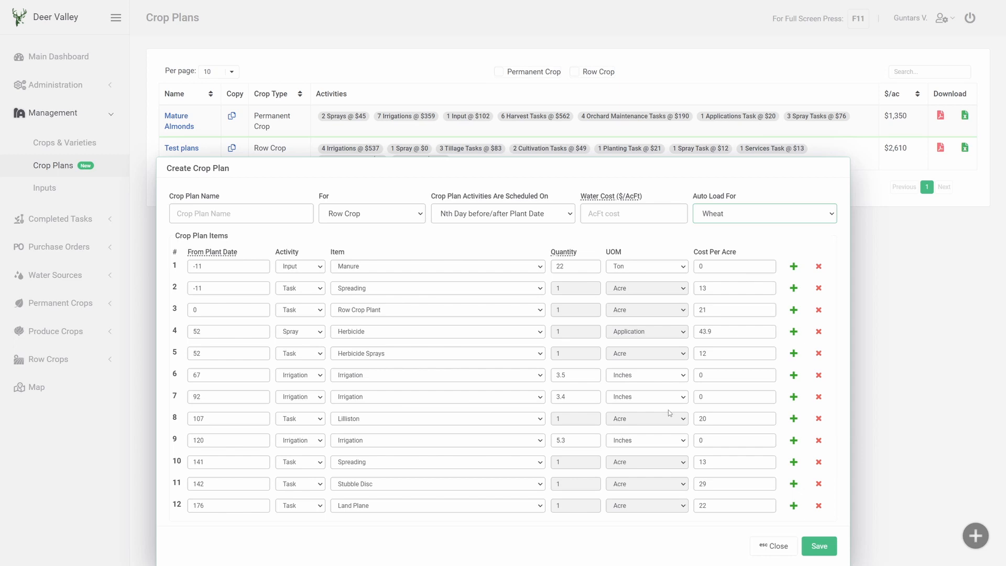
pyautogui.click(778, 548)
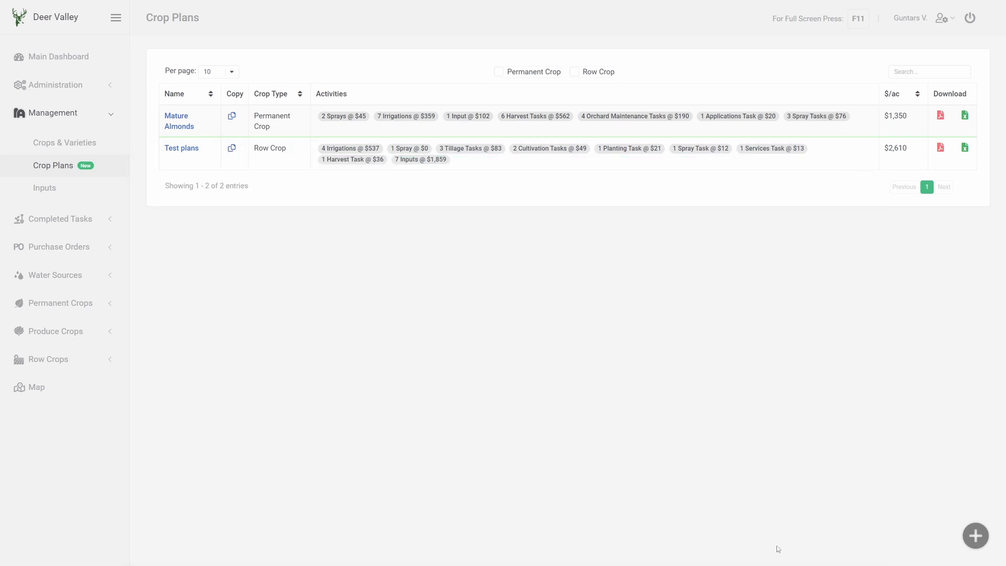
# Start a new crop plan named "Silage Corn Plan" and keep it set for Row Crop.
pyautogui.click(975, 536)
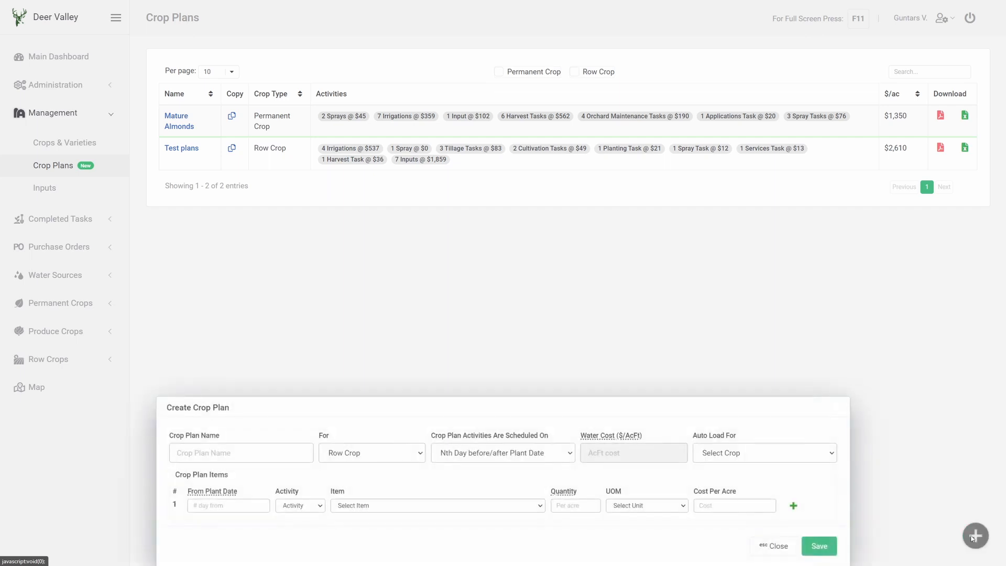
pyautogui.rightClick(224, 456)
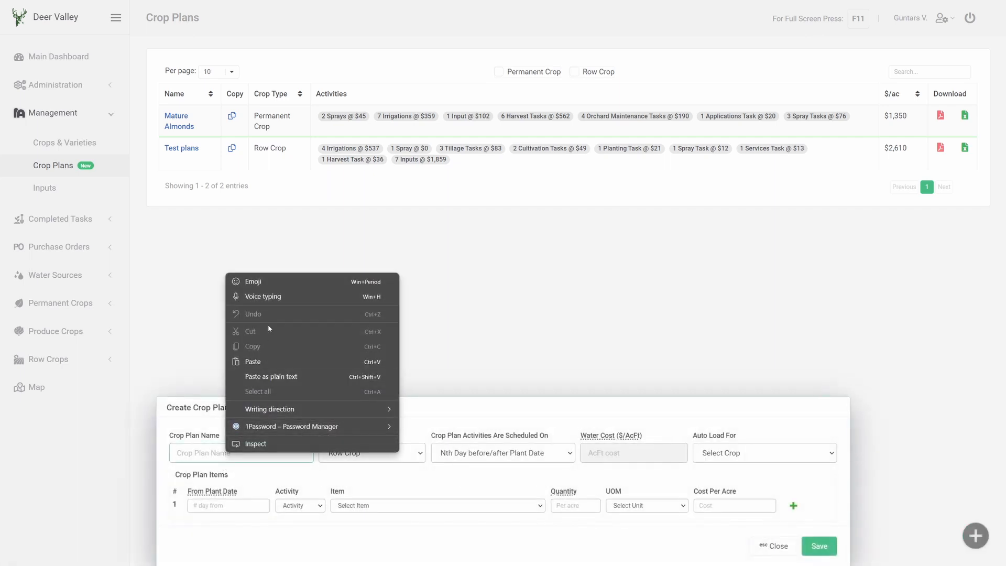
pyautogui.click(273, 362)
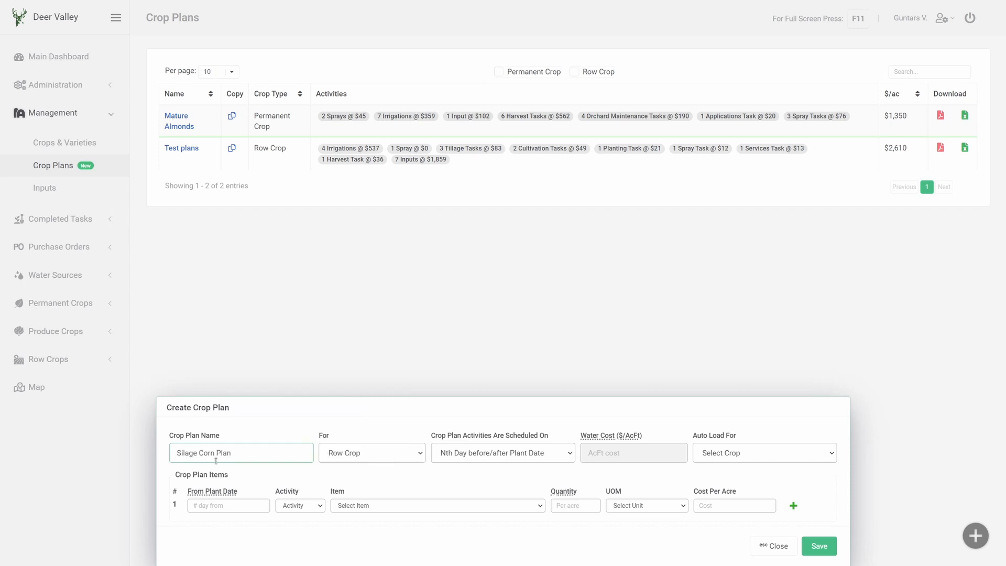
pyautogui.click(355, 454)
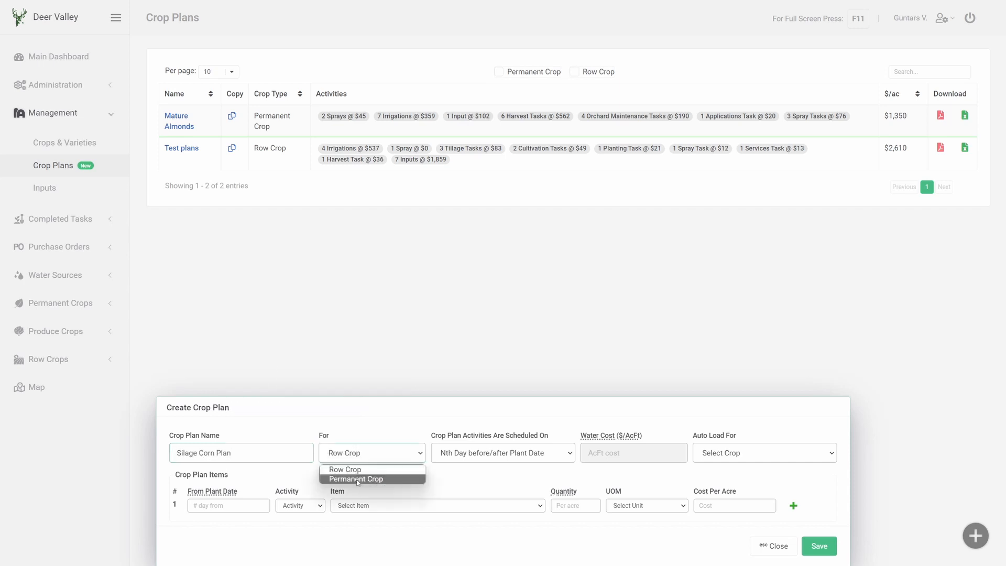
pyautogui.click(362, 458)
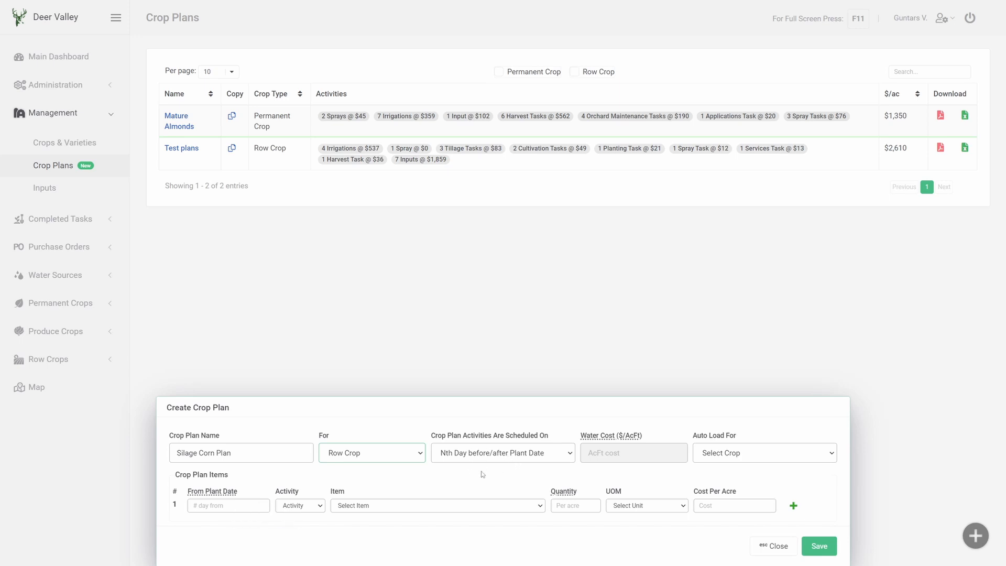
# Fill in the first plan item as a Chiseling task scheduled at -7 days from the plant date.
pyautogui.click(215, 508)
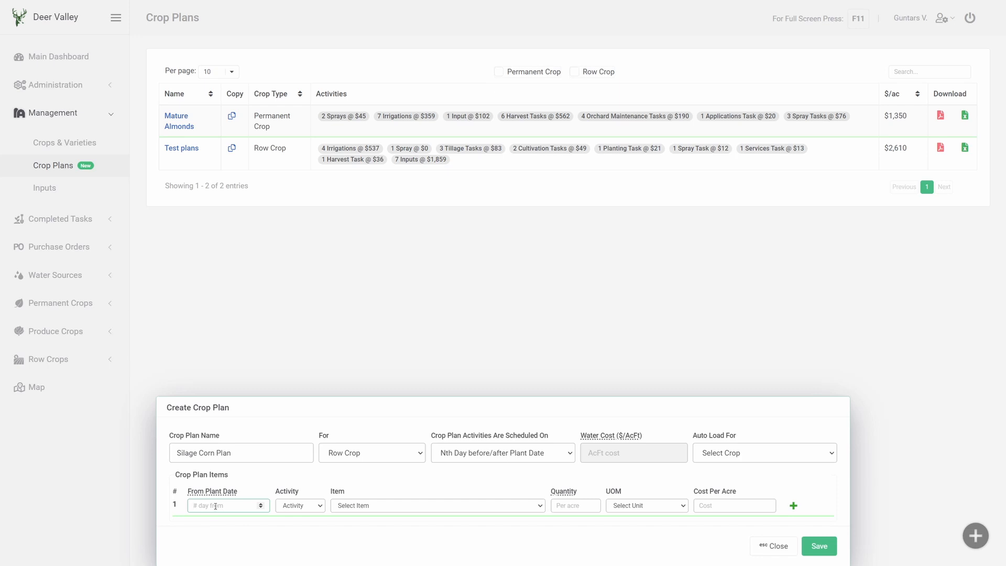
pyautogui.write('-7')
pyautogui.click(297, 506)
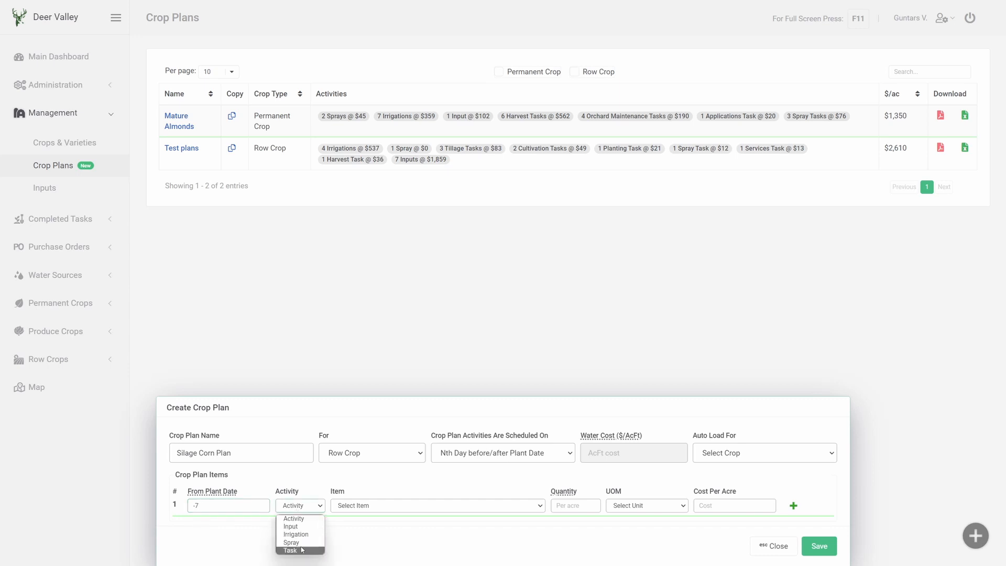
pyautogui.click(301, 551)
pyautogui.click(380, 506)
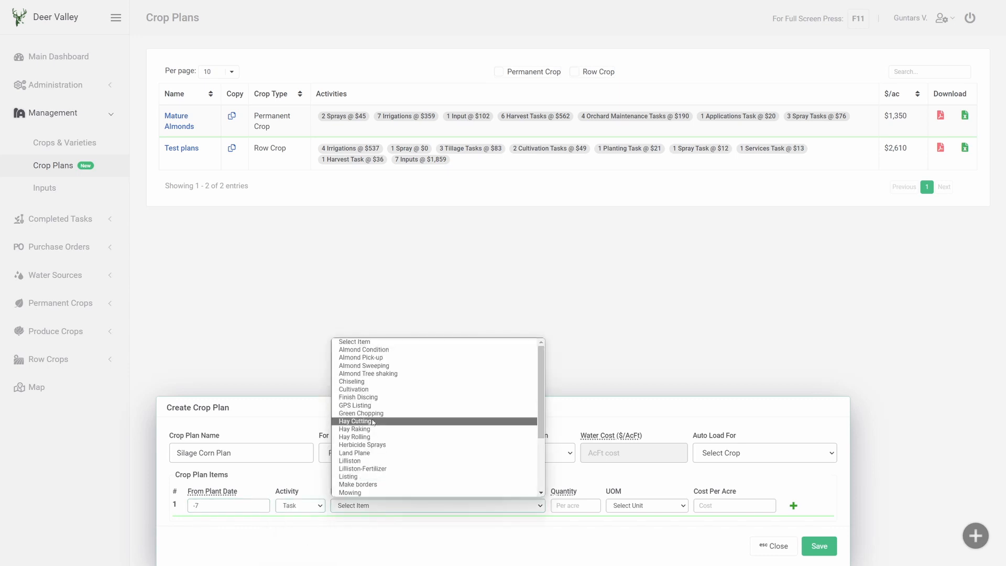
pyautogui.click(369, 382)
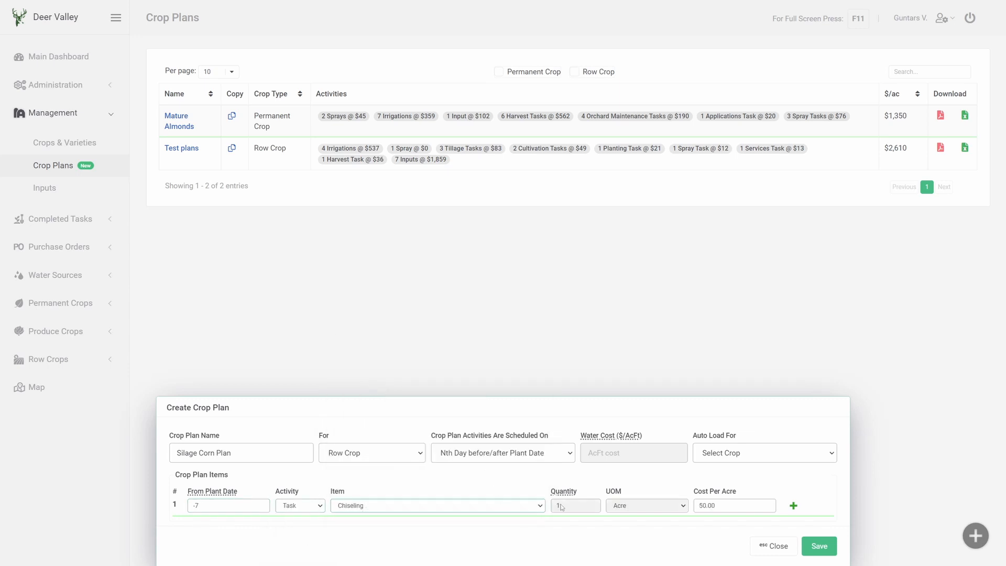
# Add a second plan item for the Finish Discing task at -5 days from the plant date.
pyautogui.click(793, 505)
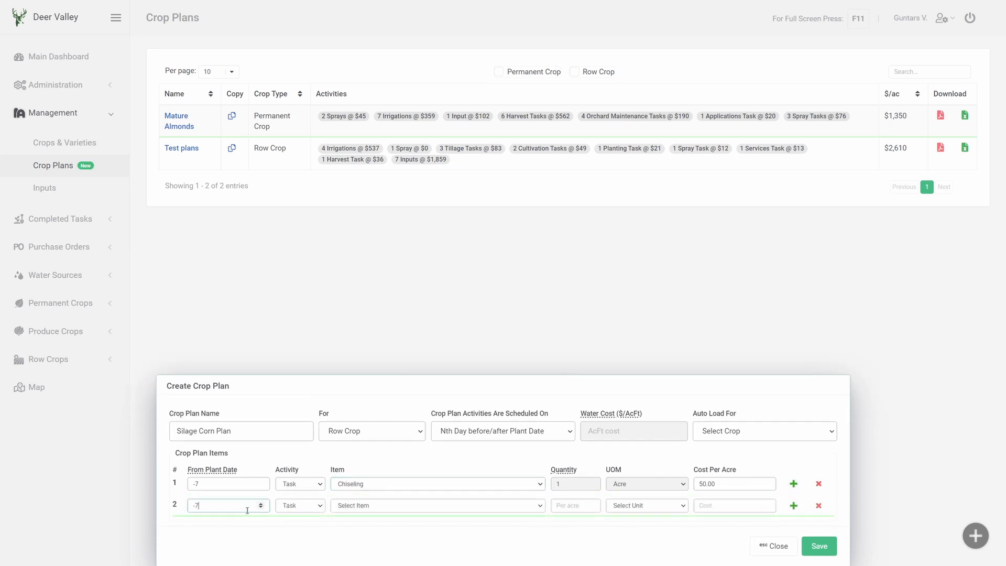
pyautogui.click(241, 507)
pyautogui.press('BackSpace')
pyautogui.write('5')
pyautogui.click(364, 506)
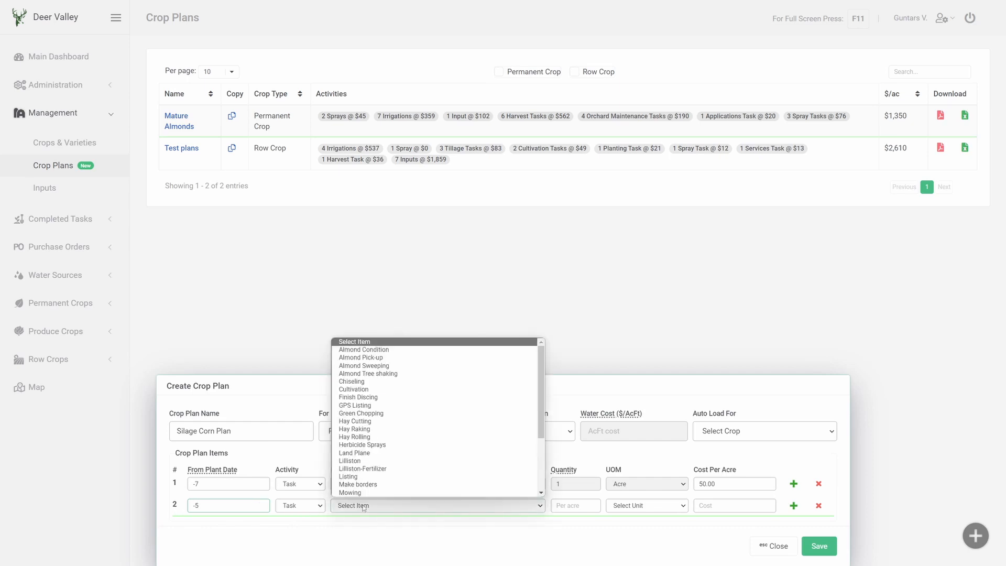
pyautogui.click(390, 399)
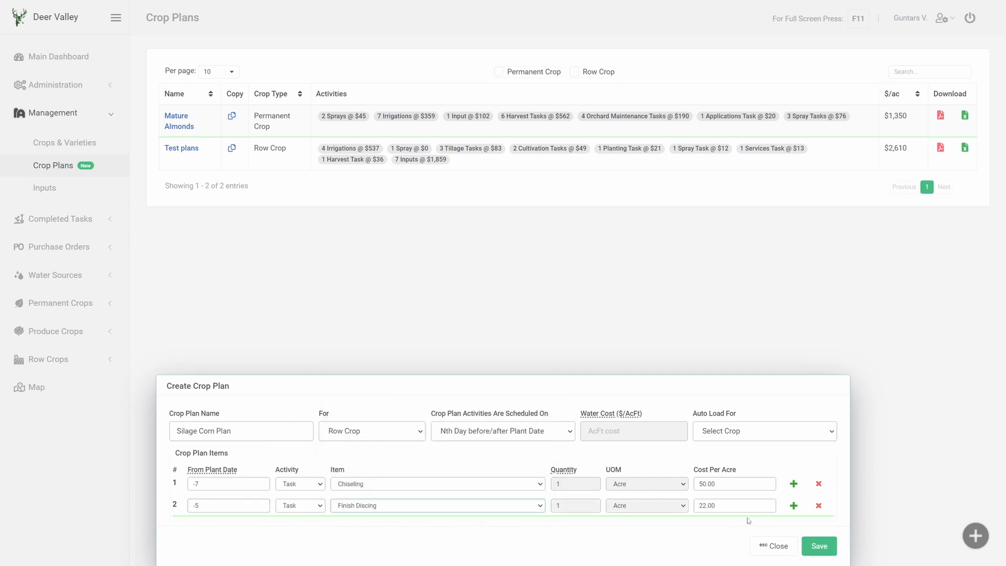
# Add a third plan item for the Row Crop Plant task at day 0 from the plant date.
pyautogui.click(794, 506)
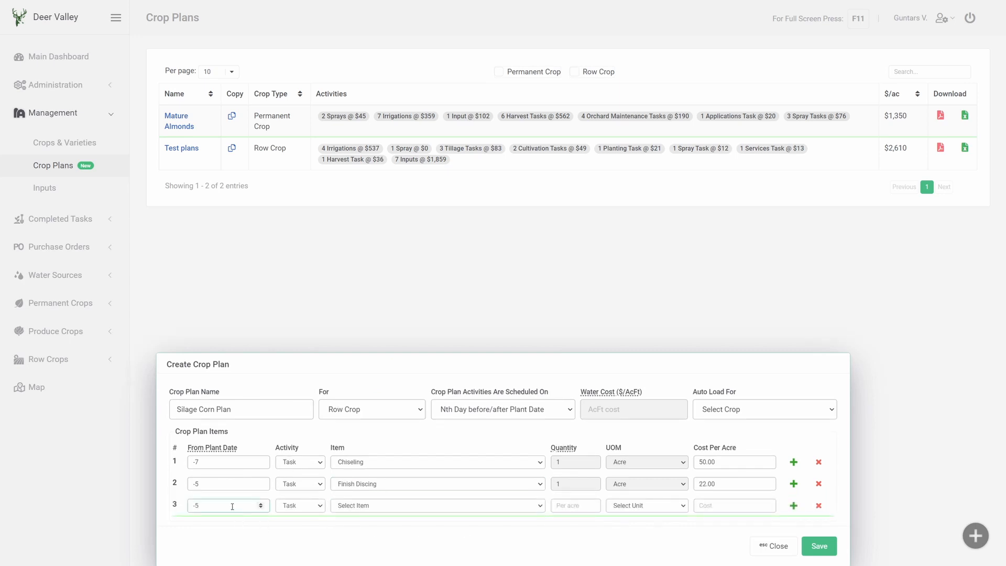
pyautogui.write('0')
pyautogui.click(378, 505)
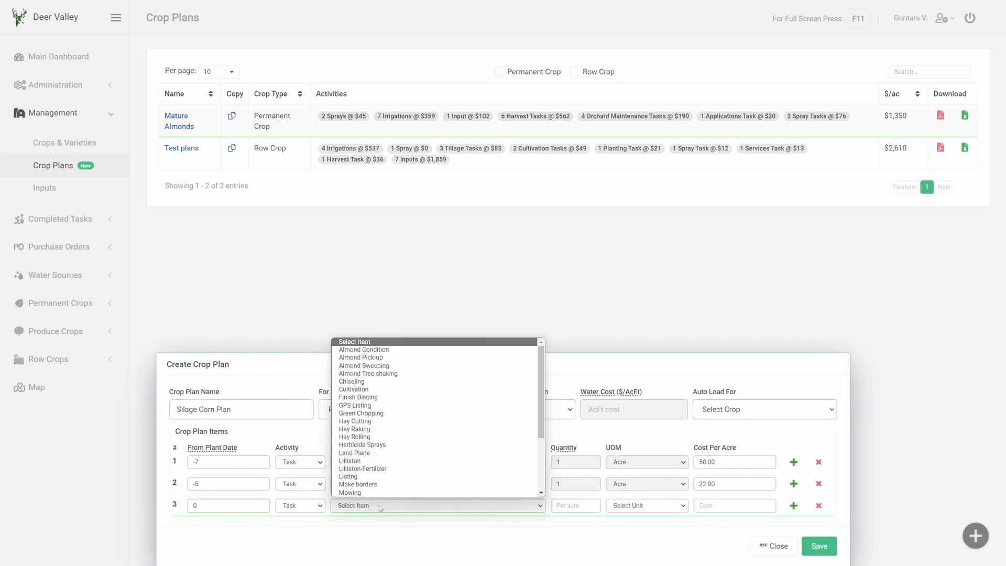
pyautogui.scroll(-3, 393, 441)
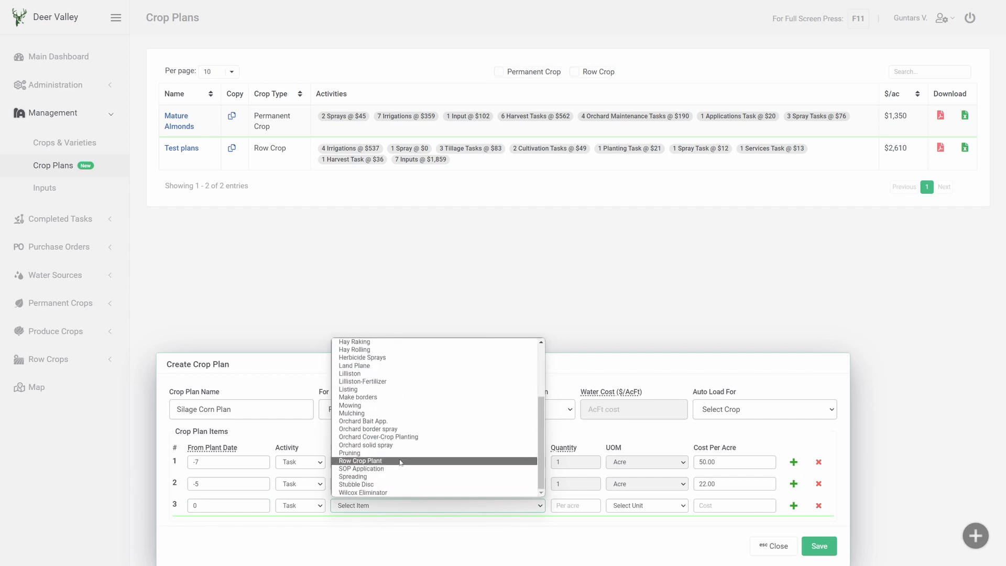
pyautogui.click(394, 463)
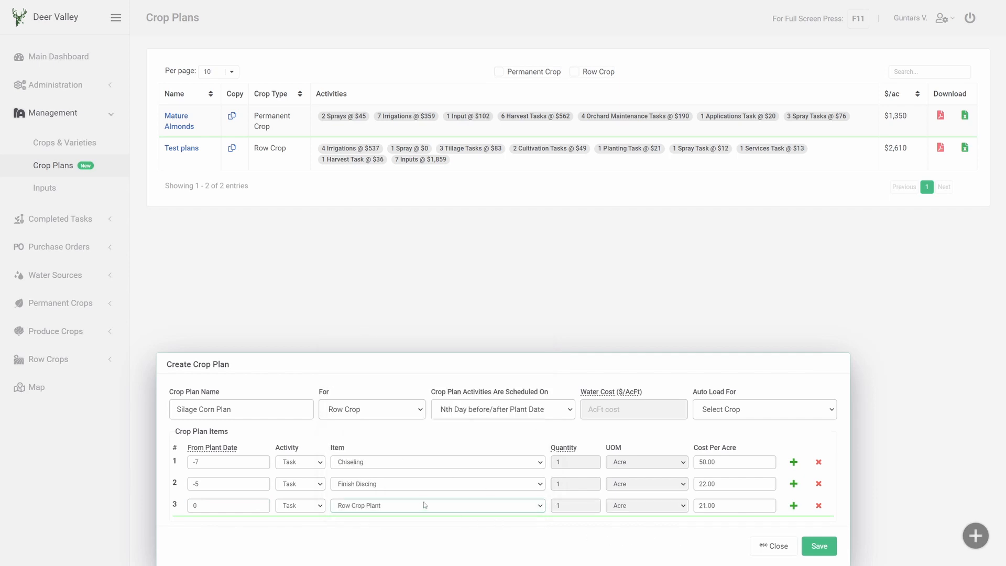
# Schedule the plan's activities on Selected Planned Date and set the Chiseling task's date to May 9.
pyautogui.click(507, 414)
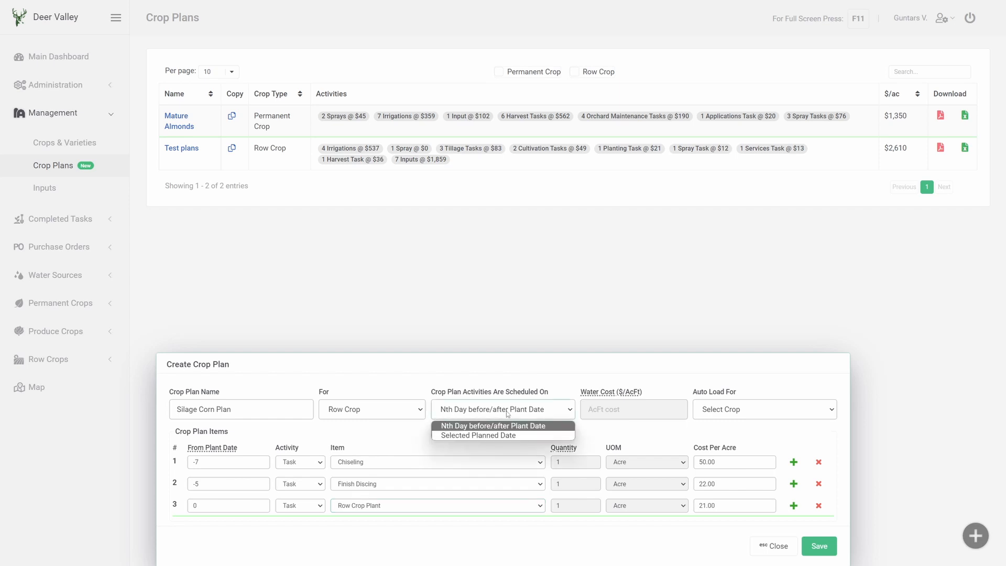
pyautogui.click(470, 436)
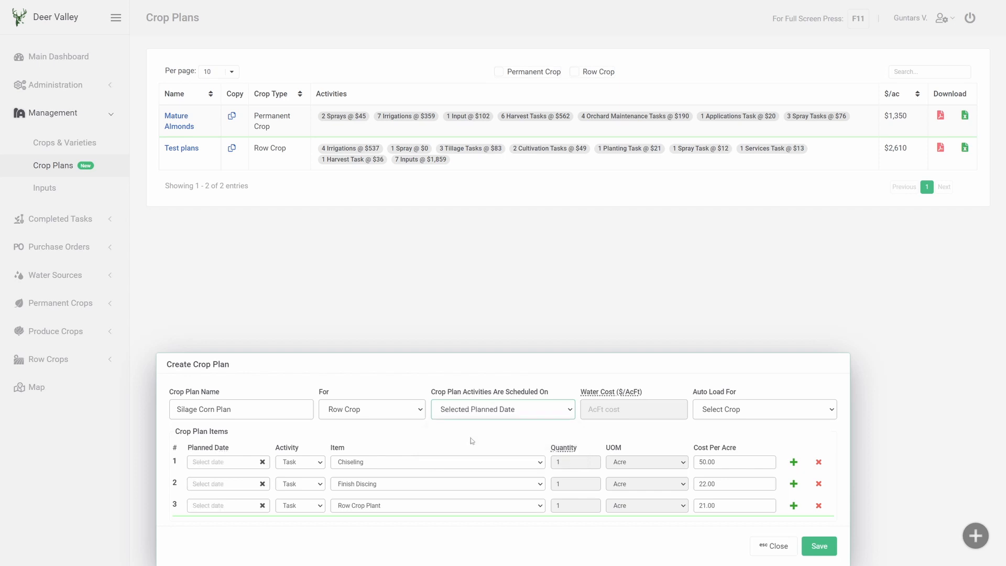
pyautogui.click(242, 460)
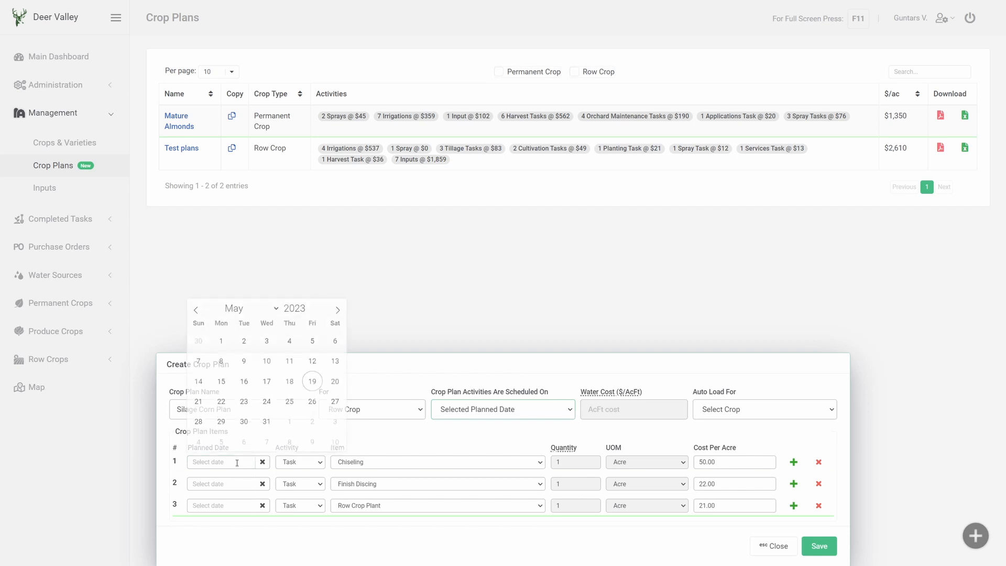
pyautogui.click(244, 364)
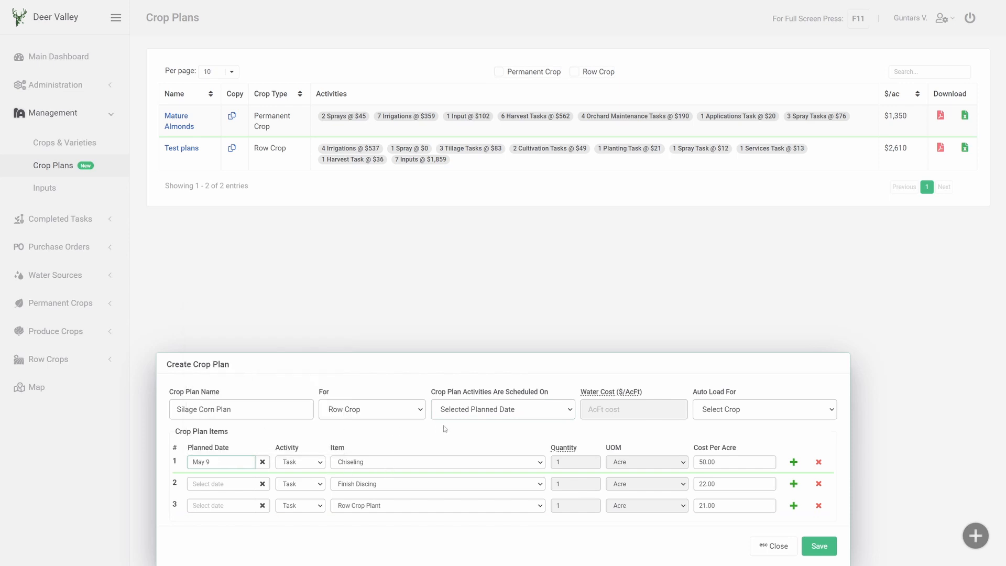
# Switch the plan type to Permanent Crop and set it back to Row Crop.
pyautogui.click(397, 416)
pyautogui.click(385, 433)
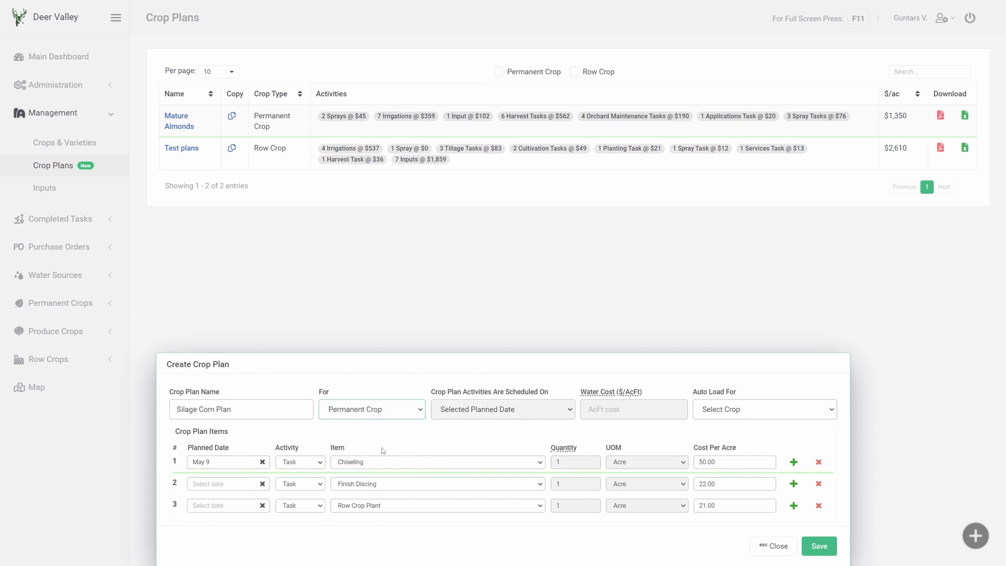
pyautogui.click(385, 416)
pyautogui.click(382, 422)
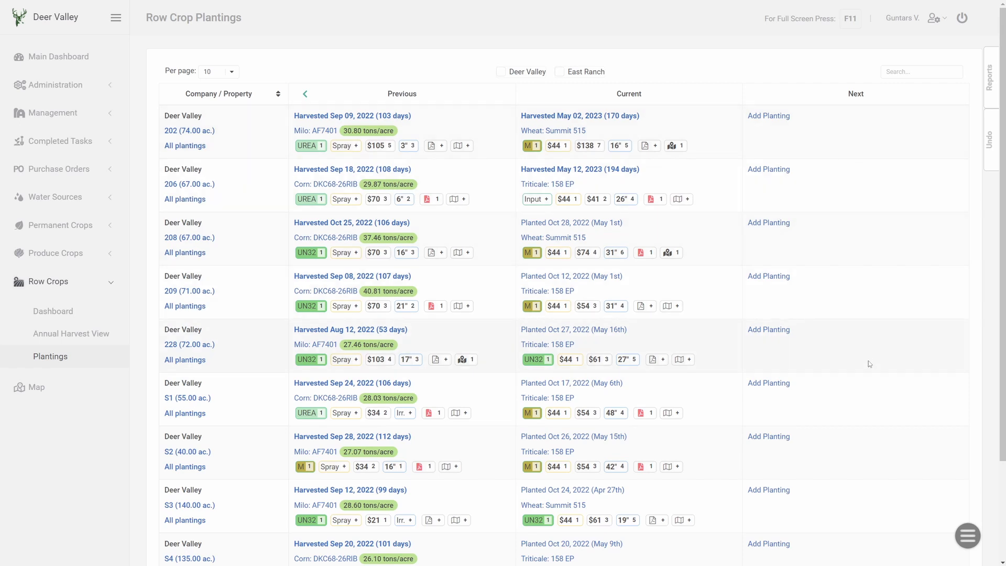
# Start a batch addition of next plantings and select Deer Valley properties 202, 206, 208 and 209.
pyautogui.click(967, 534)
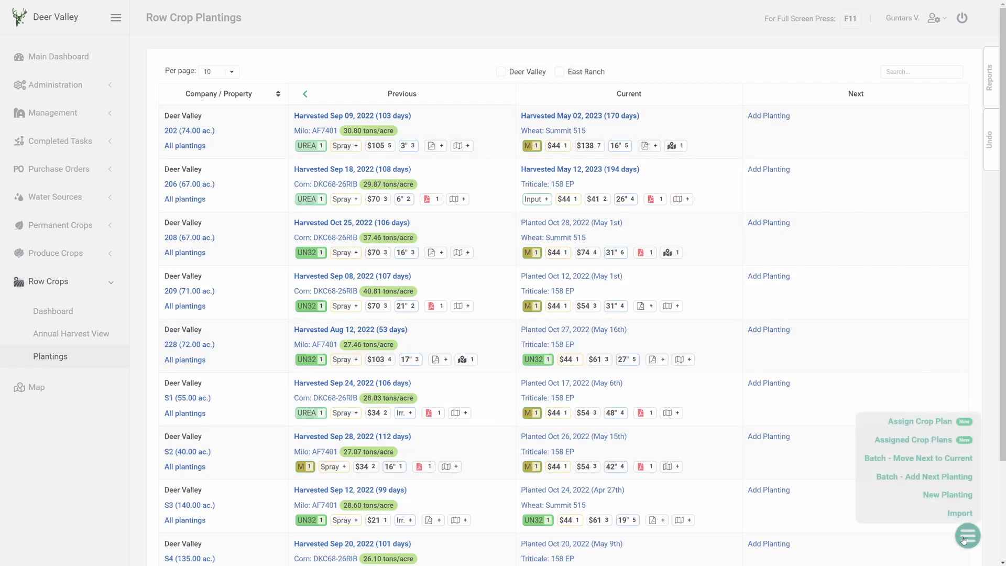
pyautogui.click(898, 480)
pyautogui.click(314, 460)
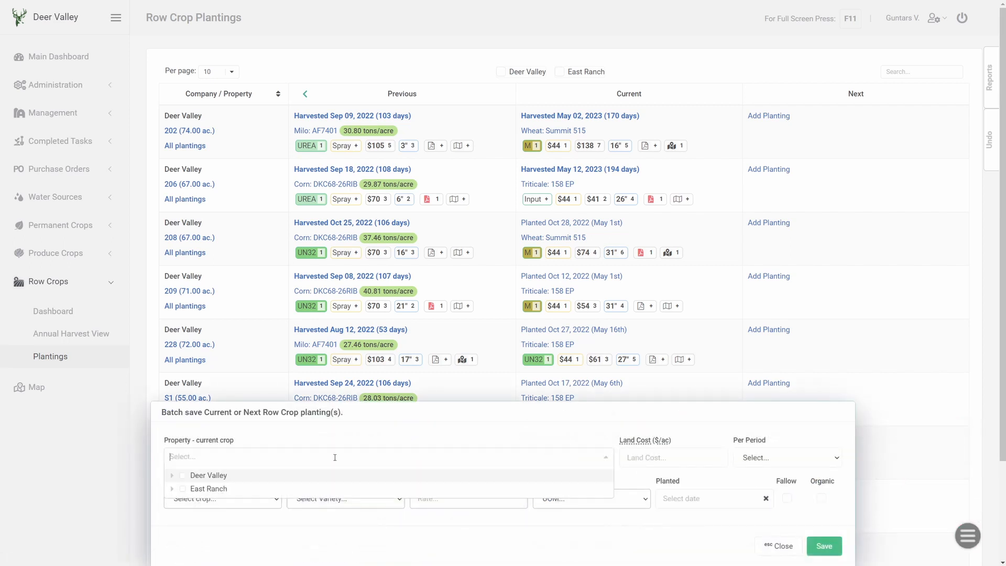
pyautogui.click(172, 476)
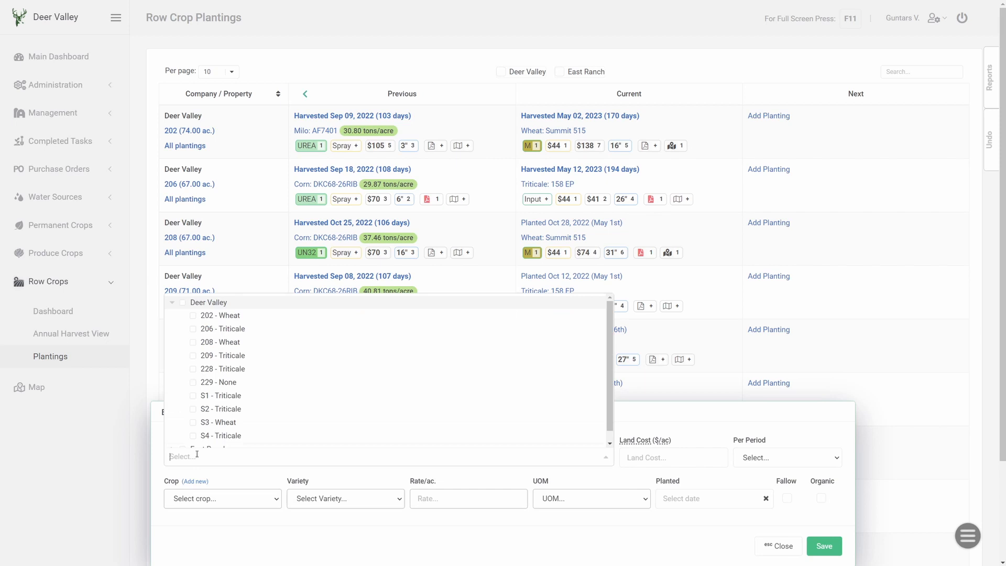
pyautogui.click(243, 316)
pyautogui.click(245, 330)
pyautogui.click(242, 342)
pyautogui.click(243, 355)
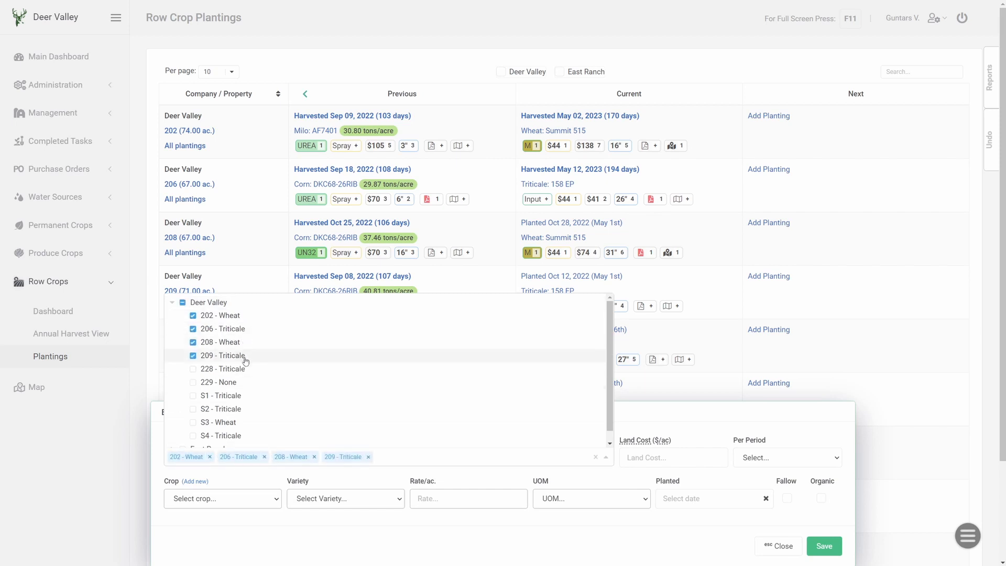
# Set the batch crop to Corn with variety ES -7615 RR and save the next plantings.
pyautogui.click(244, 499)
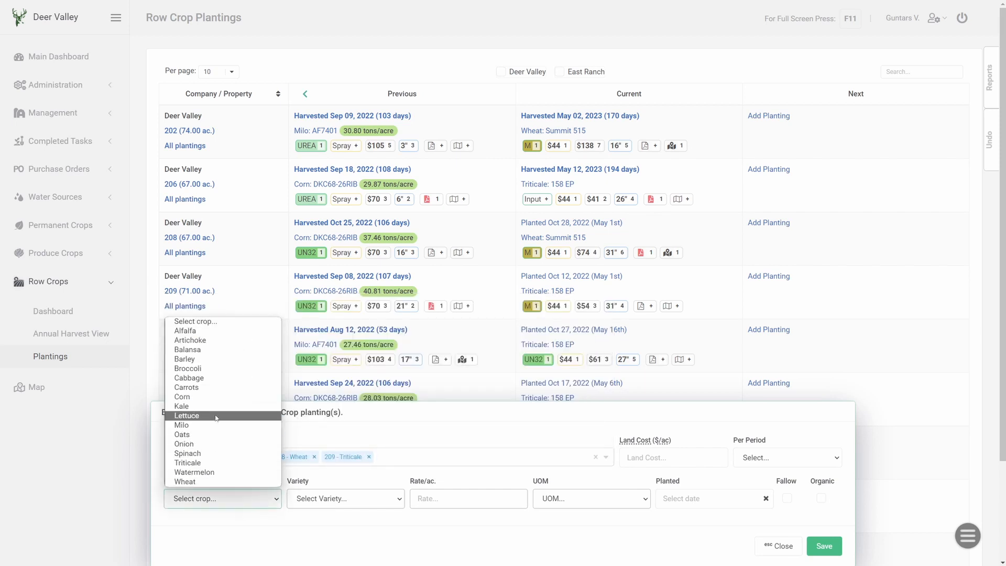
pyautogui.click(219, 398)
pyautogui.click(336, 498)
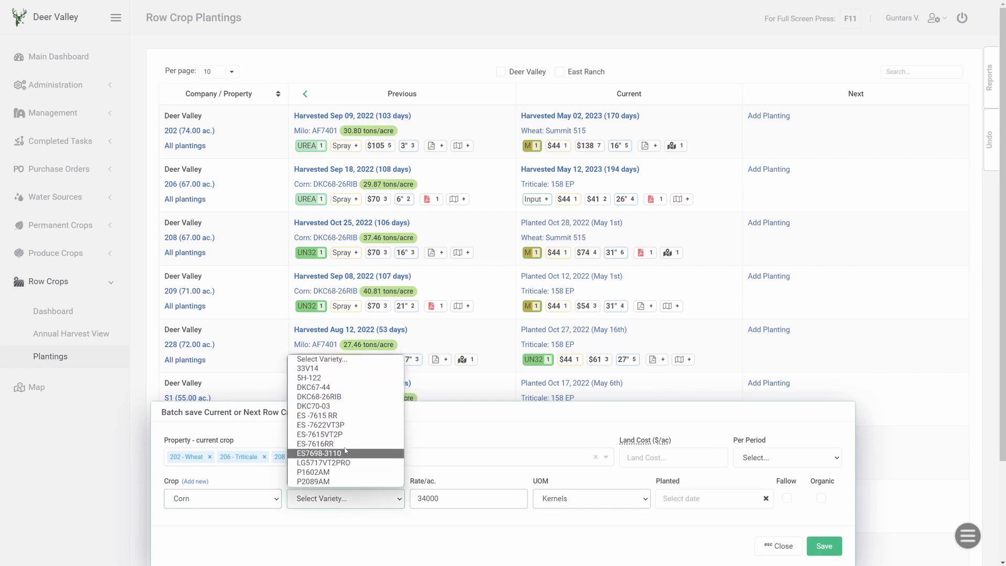
pyautogui.click(343, 416)
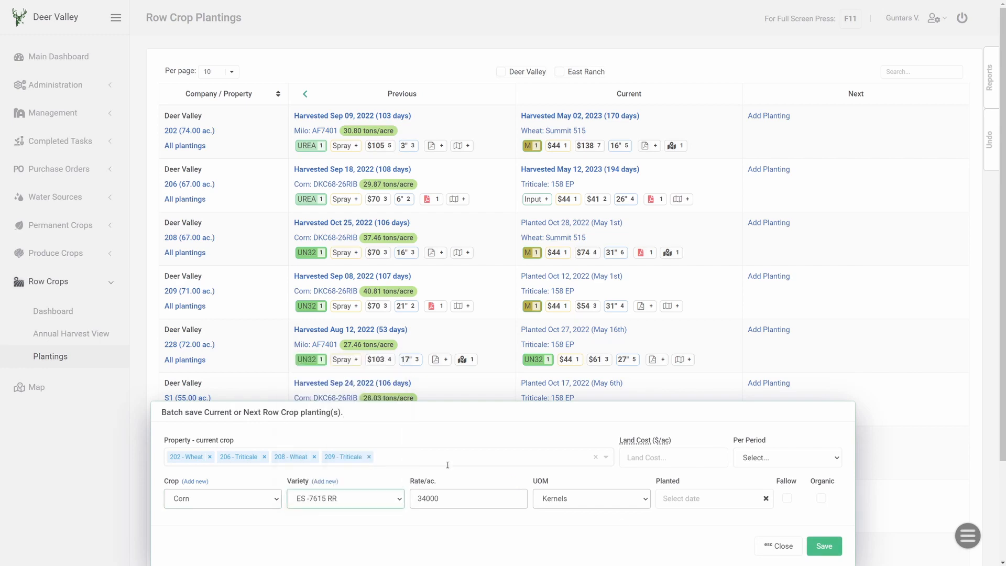
pyautogui.click(829, 551)
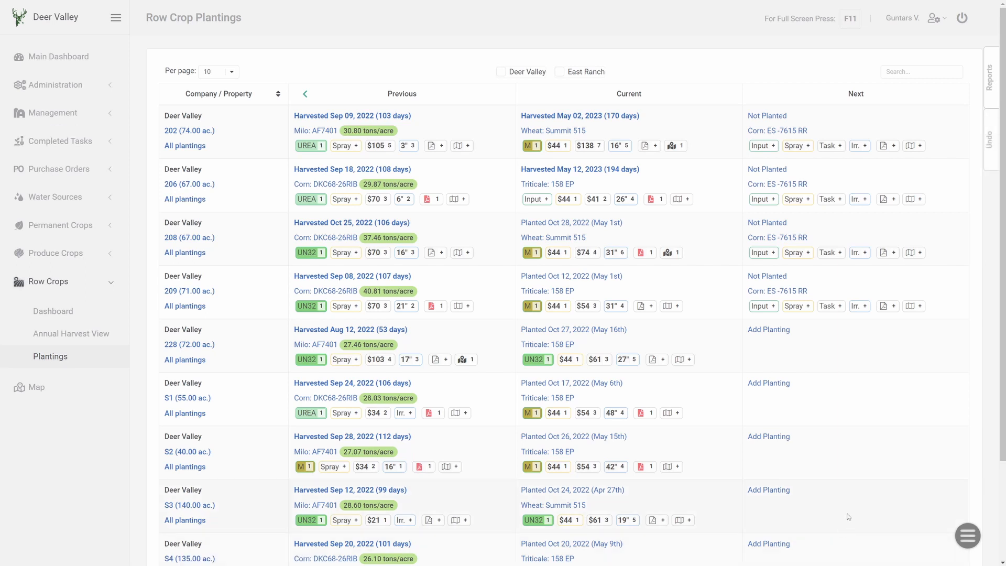
# Start a crop plan assignment for Next Plantings and select Deer Valley's 202, 206, 208 and 209 corn properties.
pyautogui.click(968, 536)
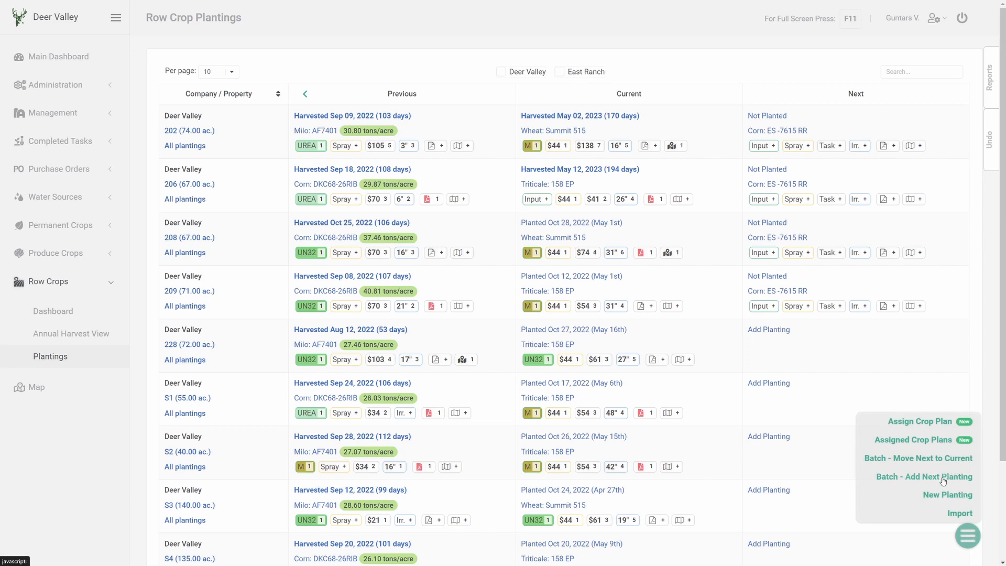
pyautogui.click(925, 422)
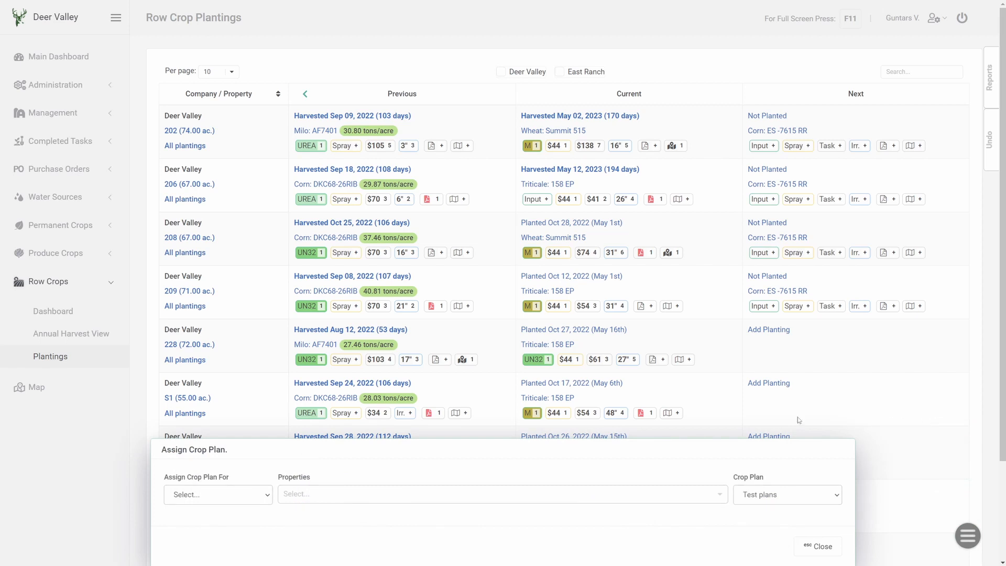
pyautogui.click(207, 500)
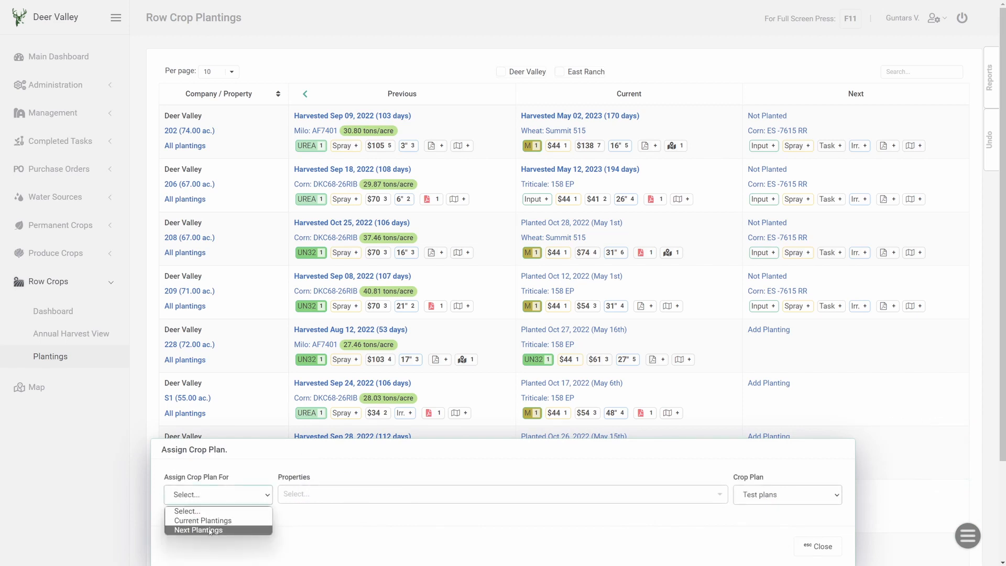
pyautogui.click(209, 531)
pyautogui.click(362, 495)
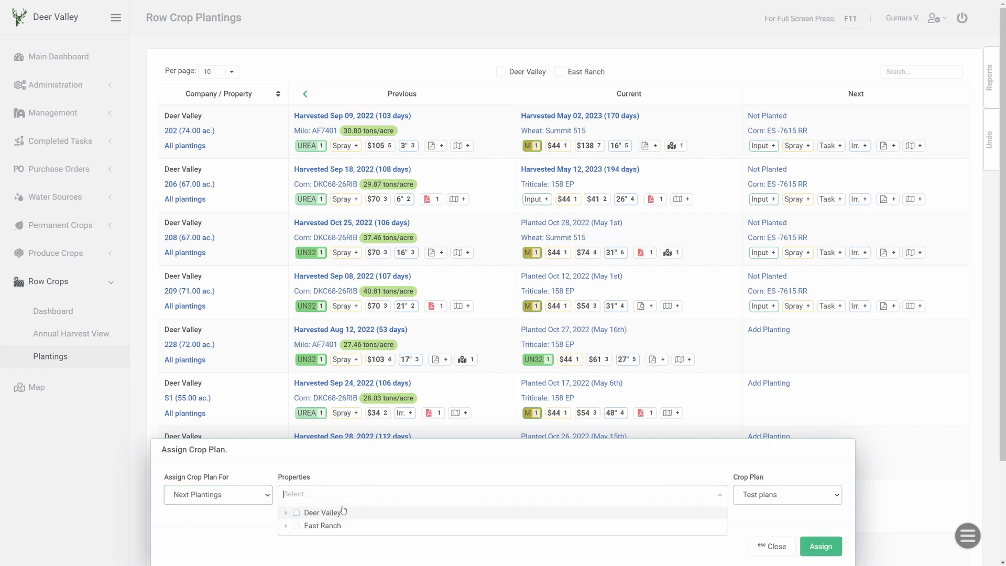
pyautogui.click(296, 514)
pyautogui.click(330, 423)
pyautogui.click(333, 436)
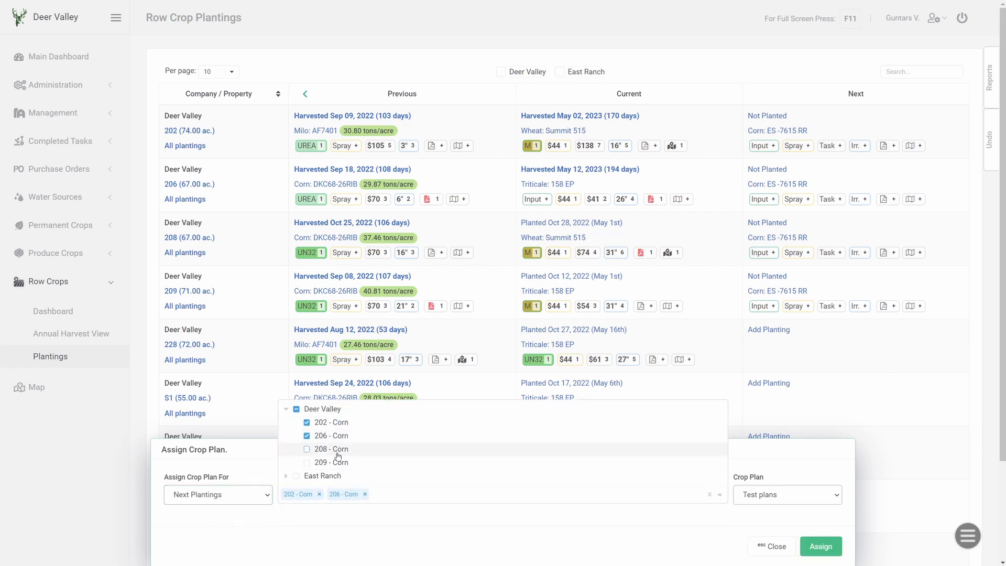
pyautogui.click(338, 450)
pyautogui.click(336, 462)
pyautogui.click(400, 516)
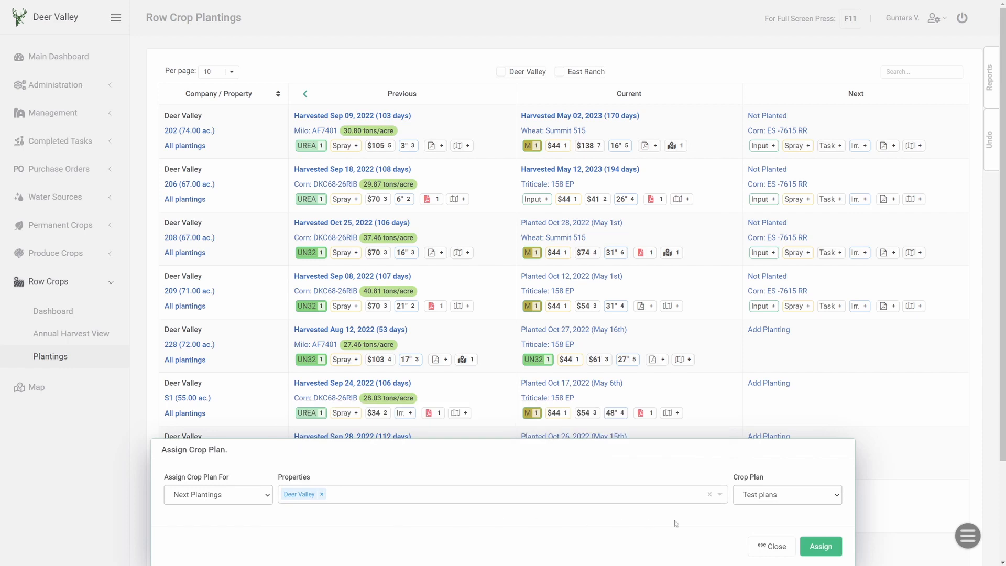
# Assign the Test plans crop plan to the selected plantings and check the task list of 202's next planting.
pyautogui.click(750, 499)
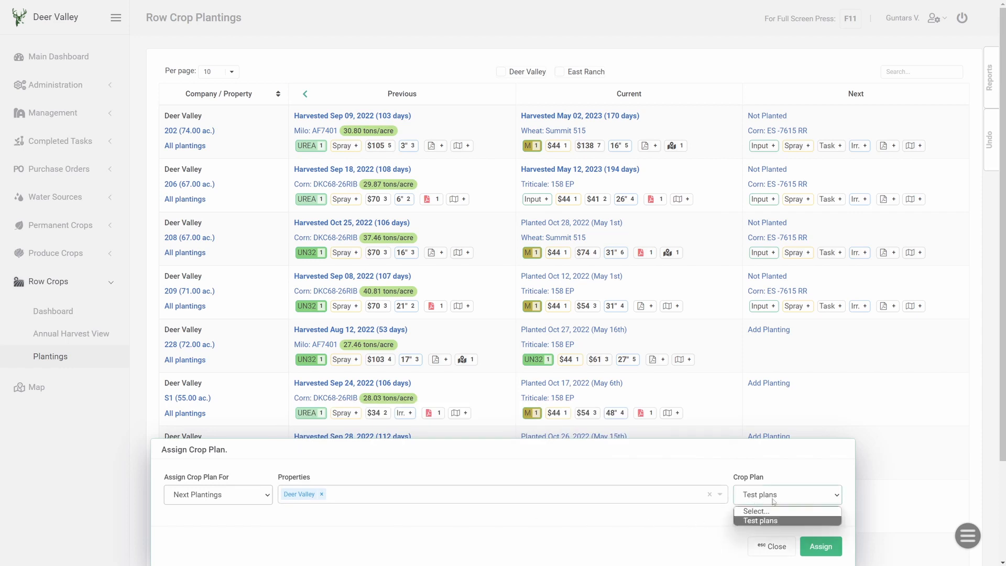
pyautogui.click(714, 526)
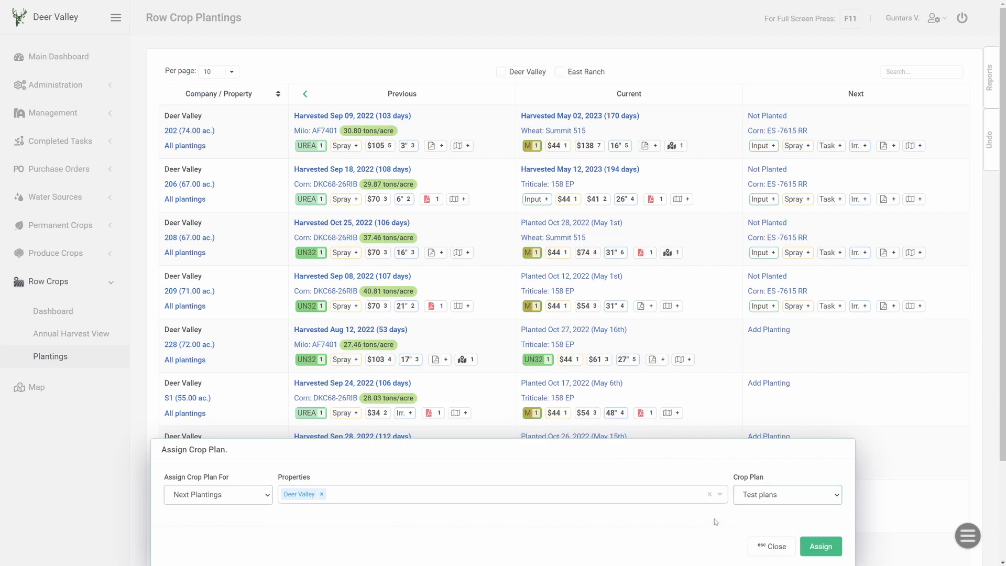
pyautogui.click(829, 546)
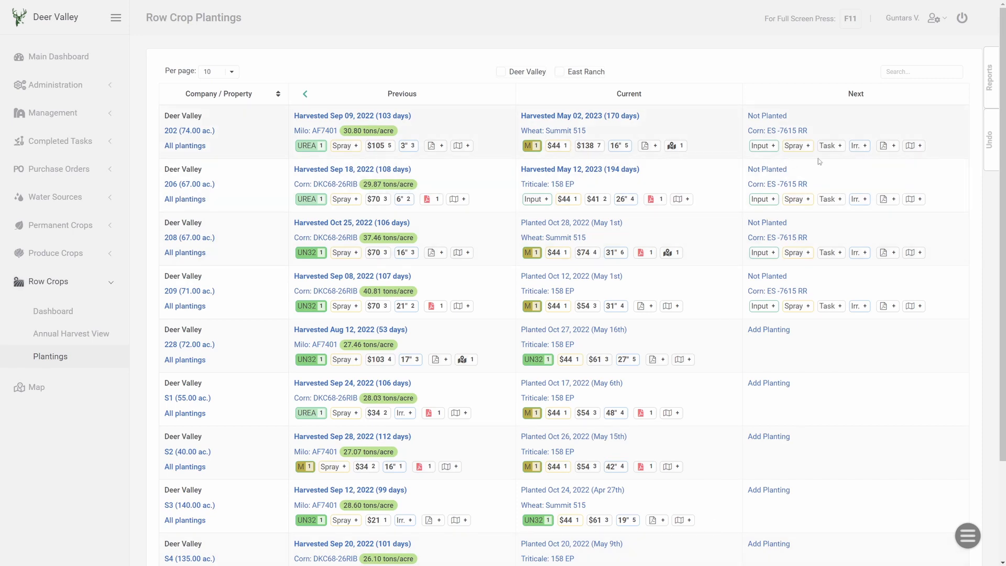
pyautogui.click(830, 146)
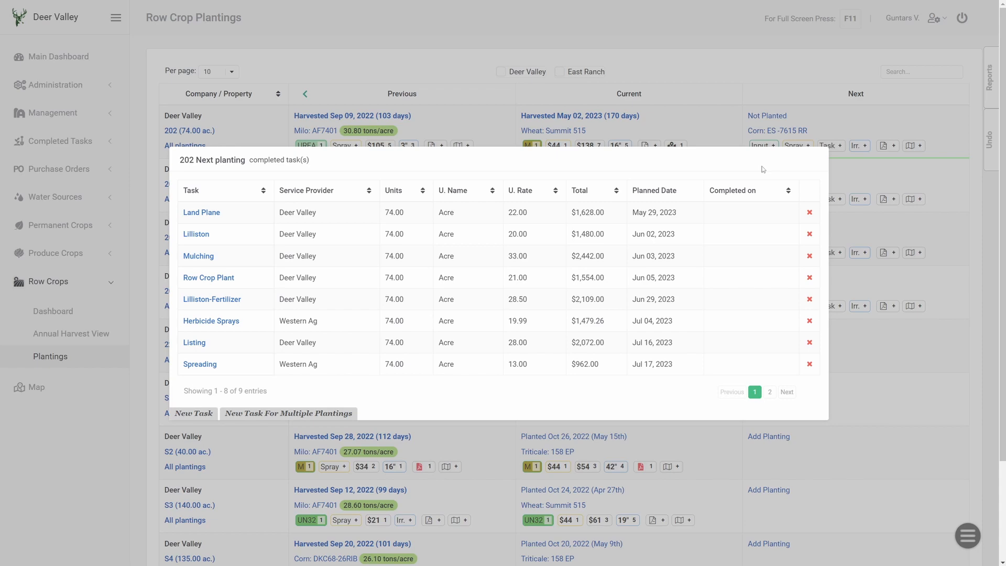
pyautogui.click(872, 341)
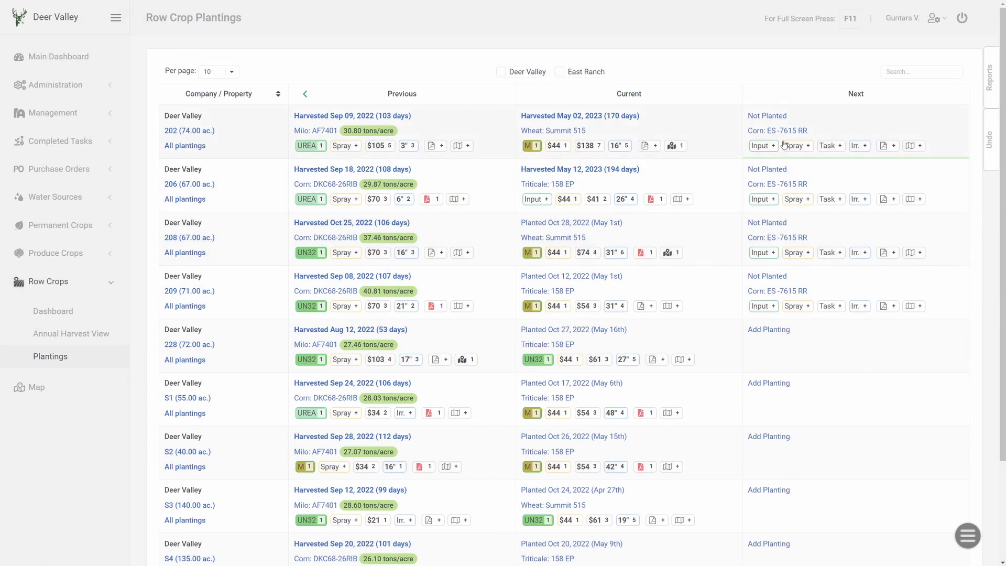
# Set the planted date of 202's next planting to May 19, 2023 and save it.
pyautogui.click(765, 117)
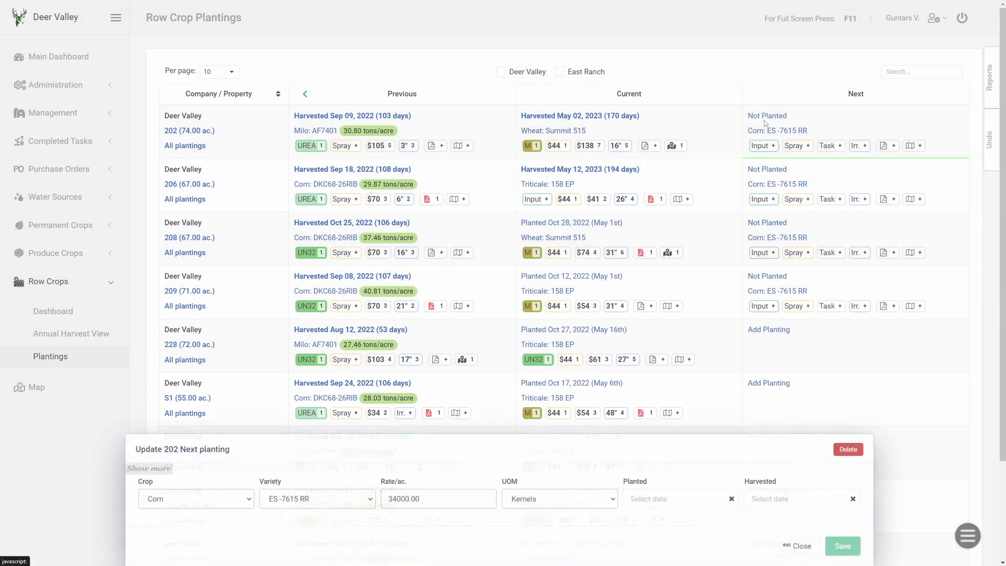
pyautogui.click(710, 508)
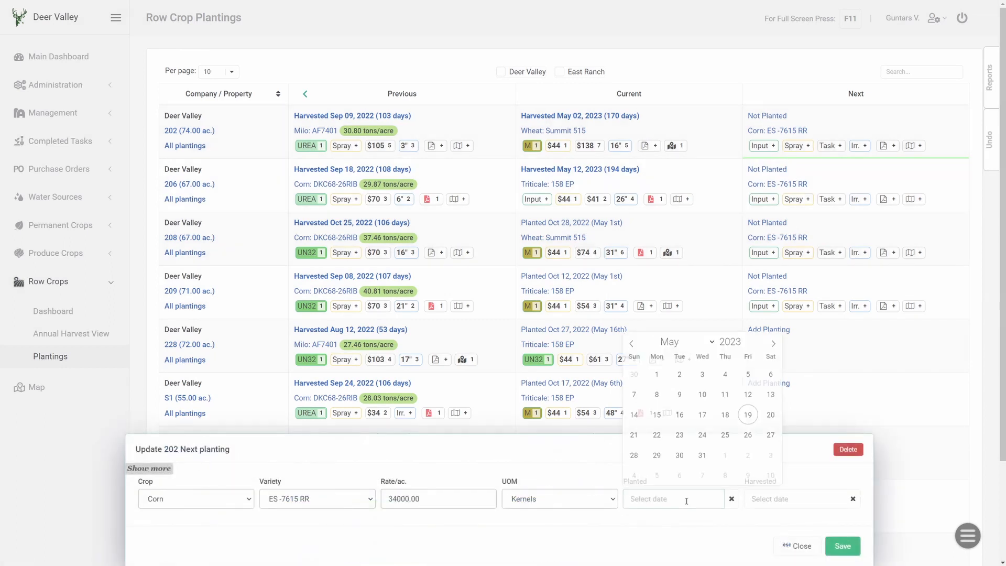
pyautogui.click(749, 419)
pyautogui.click(844, 547)
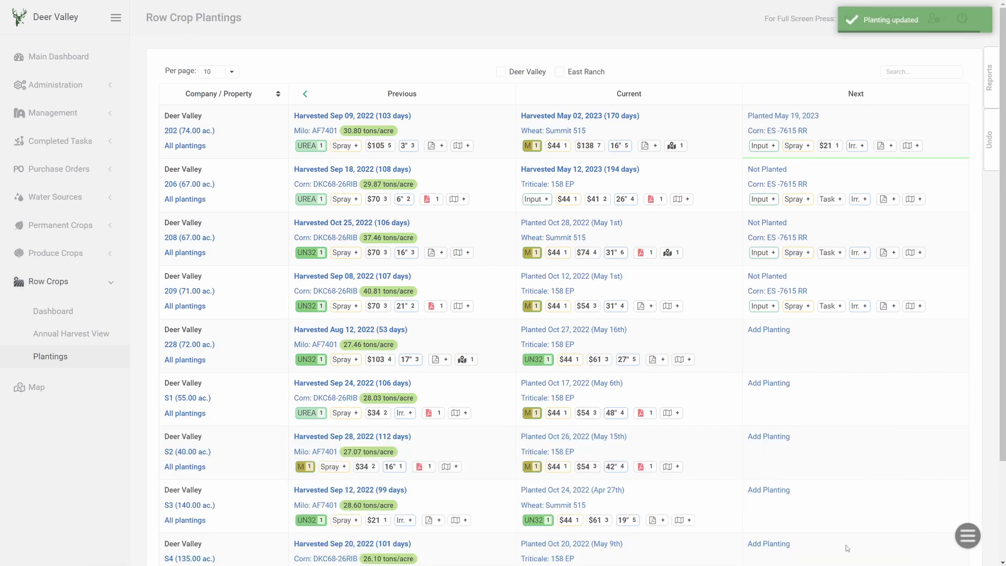
# Review the planned and completed dates in the task list of 202's next planting.
pyautogui.click(828, 146)
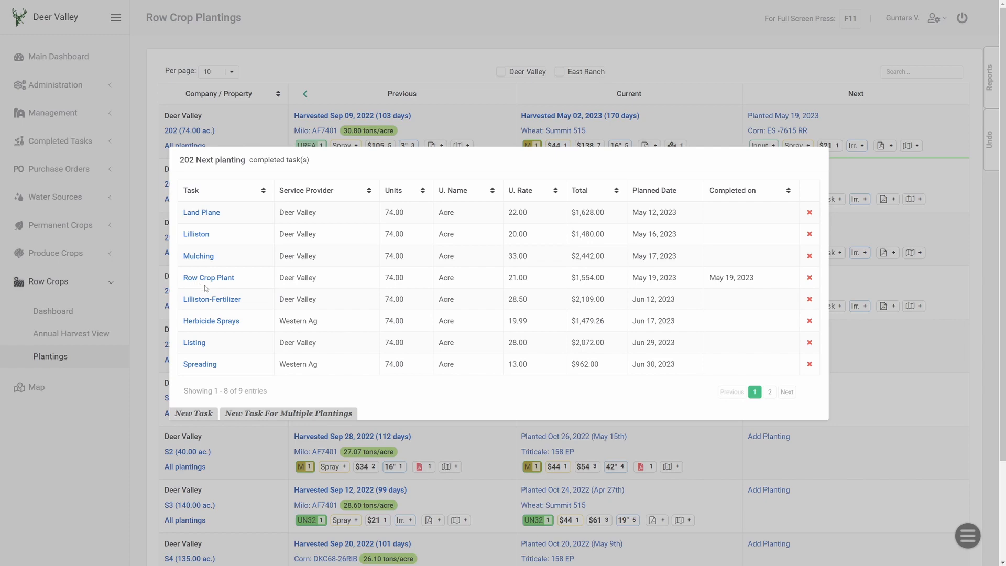
pyautogui.click(882, 367)
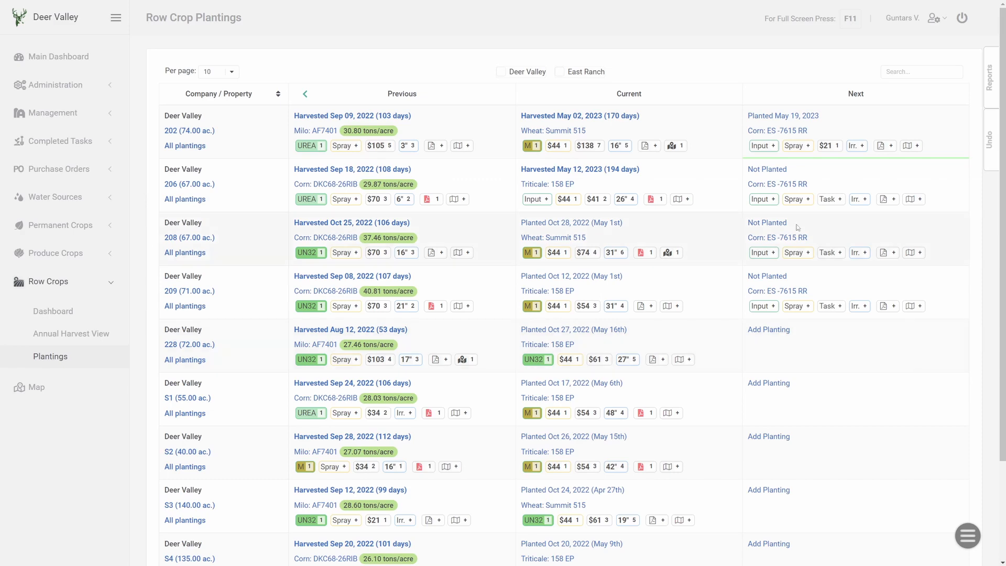
pyautogui.click(827, 146)
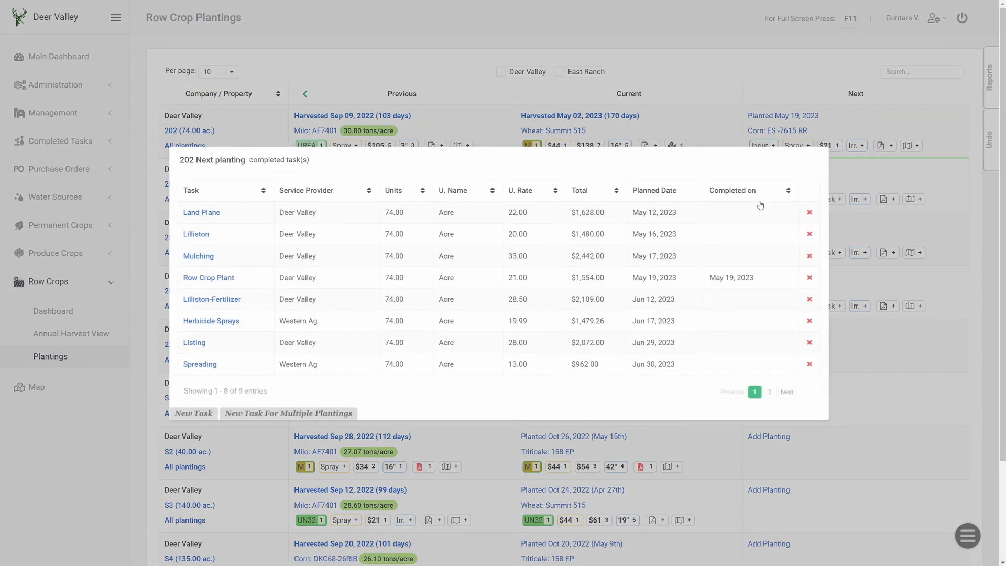
pyautogui.click(879, 376)
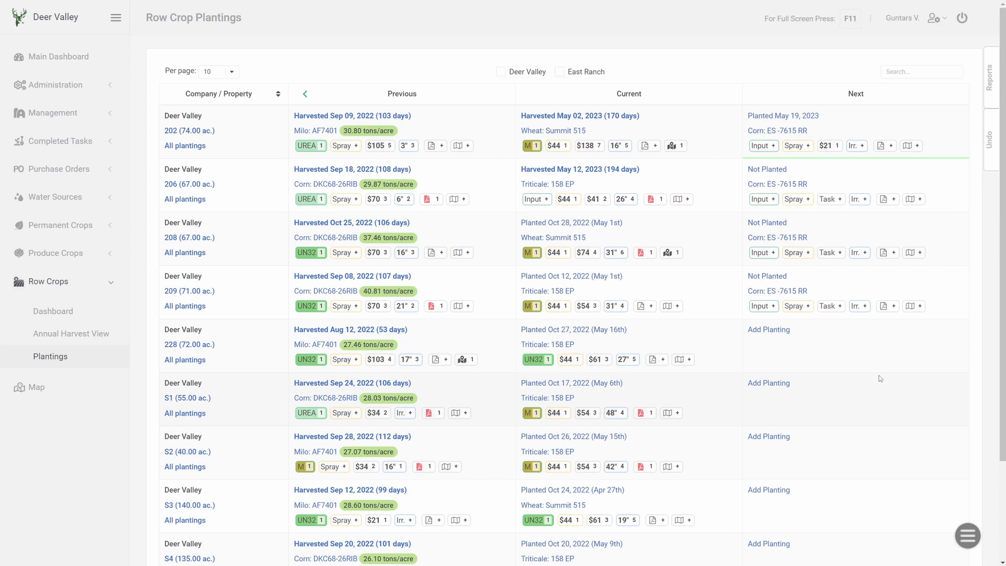
# Set the planted date of 206's next planting to May 23, 2023 and save it.
pyautogui.click(767, 169)
pyautogui.click(673, 499)
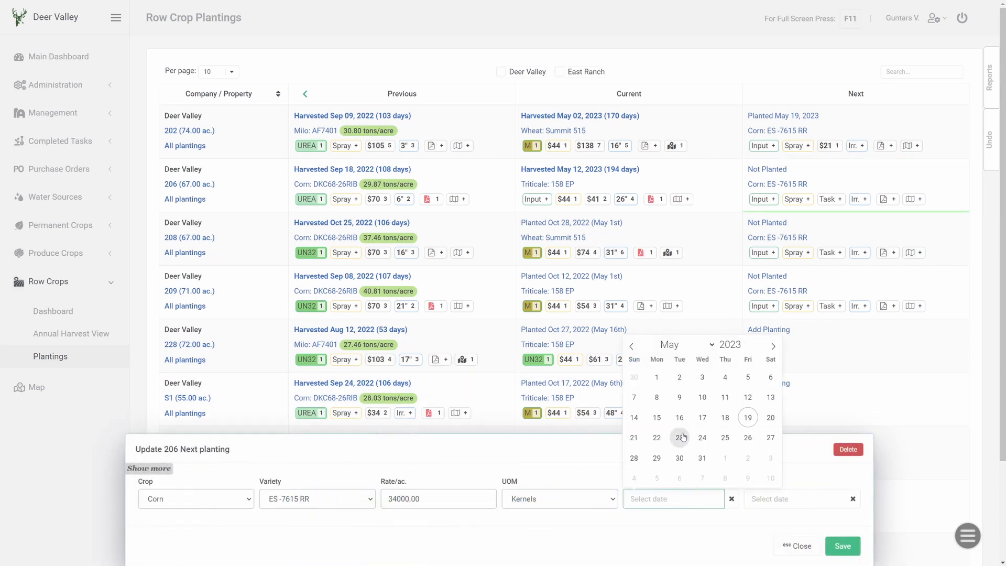
pyautogui.click(679, 438)
pyautogui.click(843, 546)
# Set the planted date of 208's next planting to May 29, 2023 and save it.
pyautogui.click(767, 222)
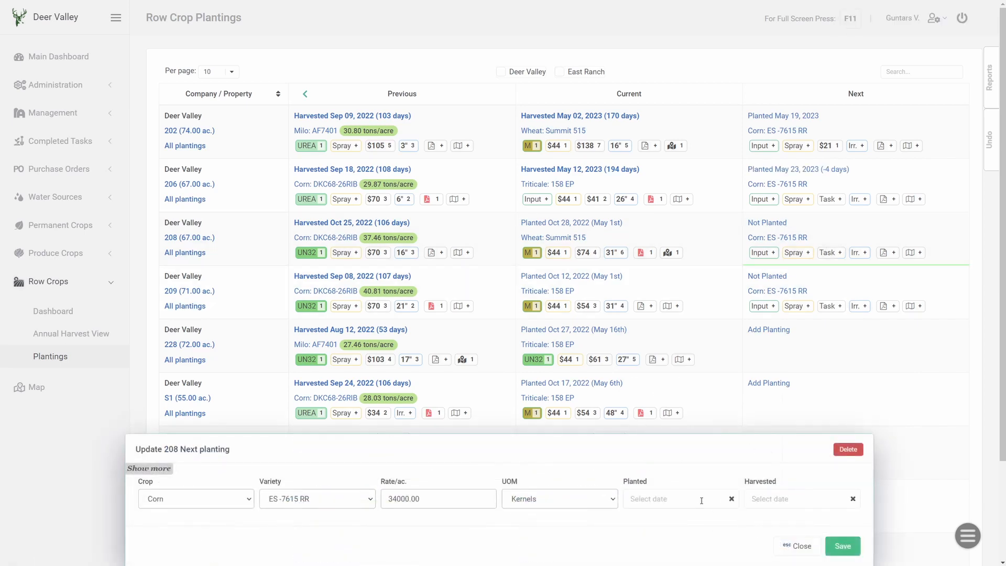
pyautogui.click(674, 498)
pyautogui.click(658, 458)
pyautogui.click(843, 545)
# Set the planted date of 209's next planting to June 1, 2023 and save it.
pyautogui.click(767, 276)
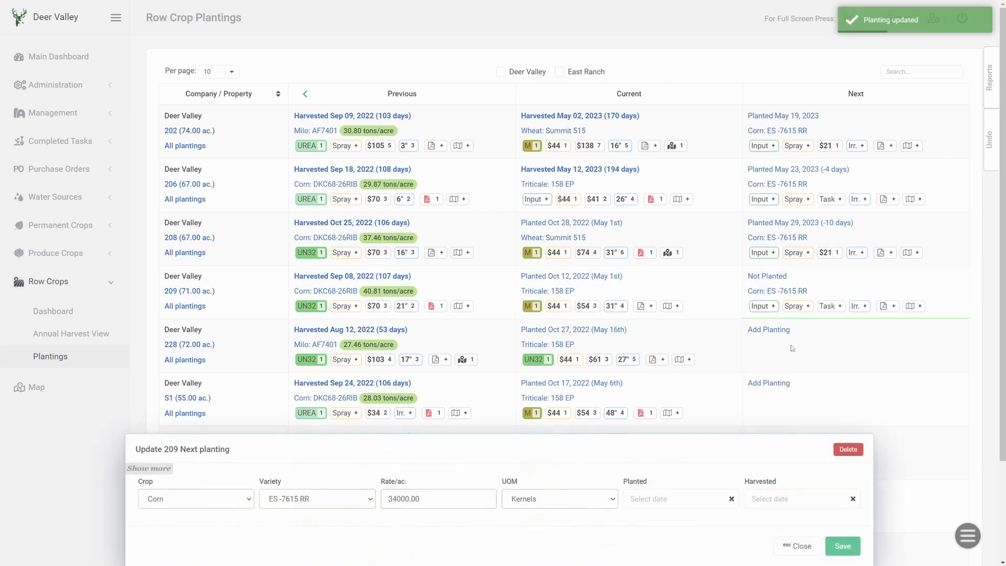
pyautogui.click(705, 495)
pyautogui.click(725, 457)
pyautogui.click(843, 545)
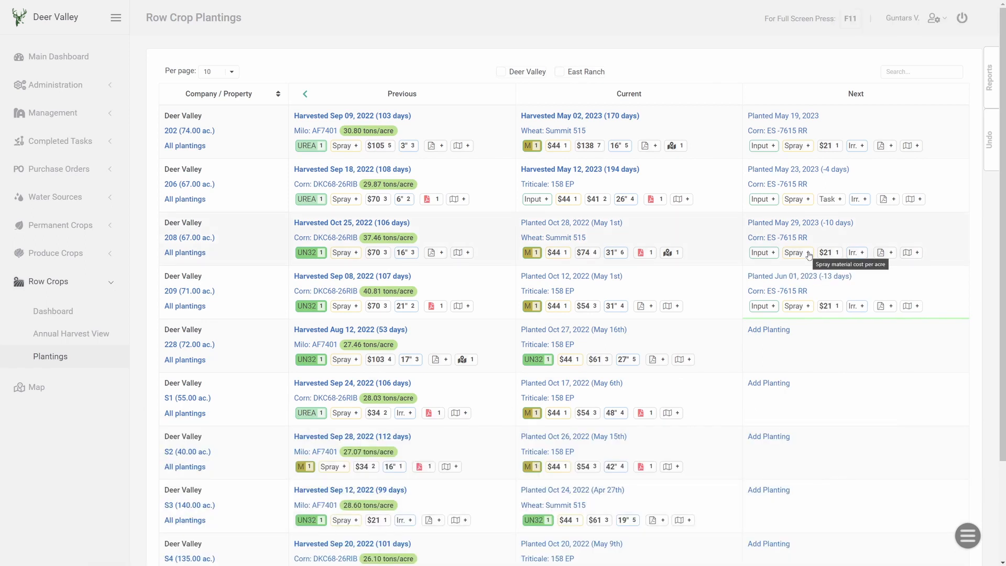
# Download the Planned Activities report for All Companies covering 30 days ahead and open the downloaded spreadsheet.
pyautogui.moveTo(987, 87)
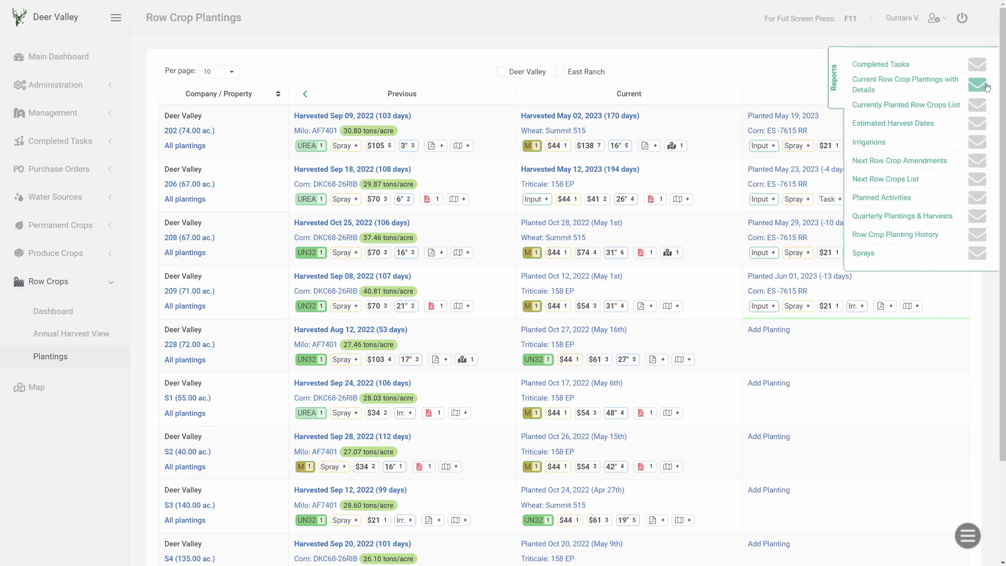
pyautogui.click(886, 202)
pyautogui.click(456, 257)
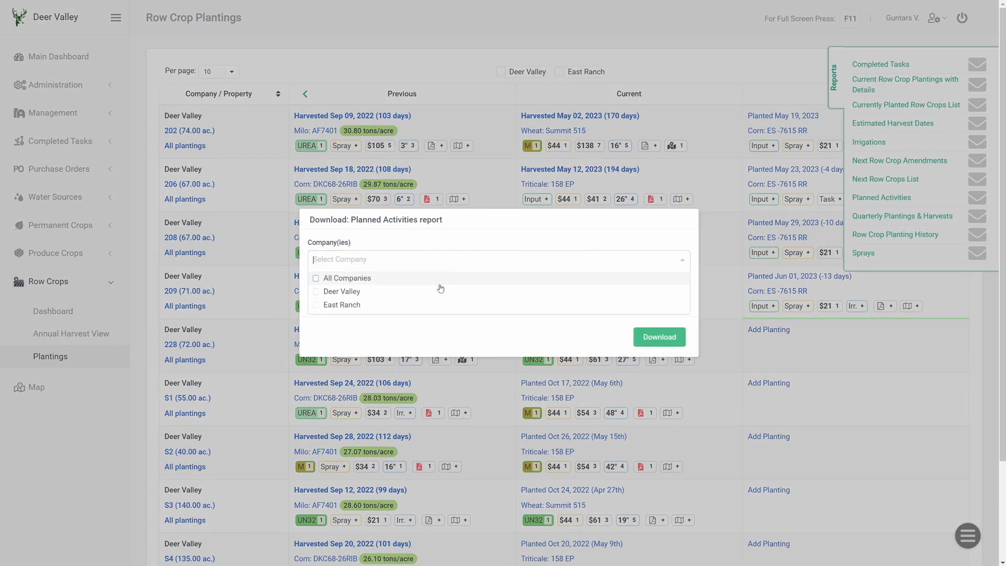
pyautogui.click(440, 279)
pyautogui.click(451, 242)
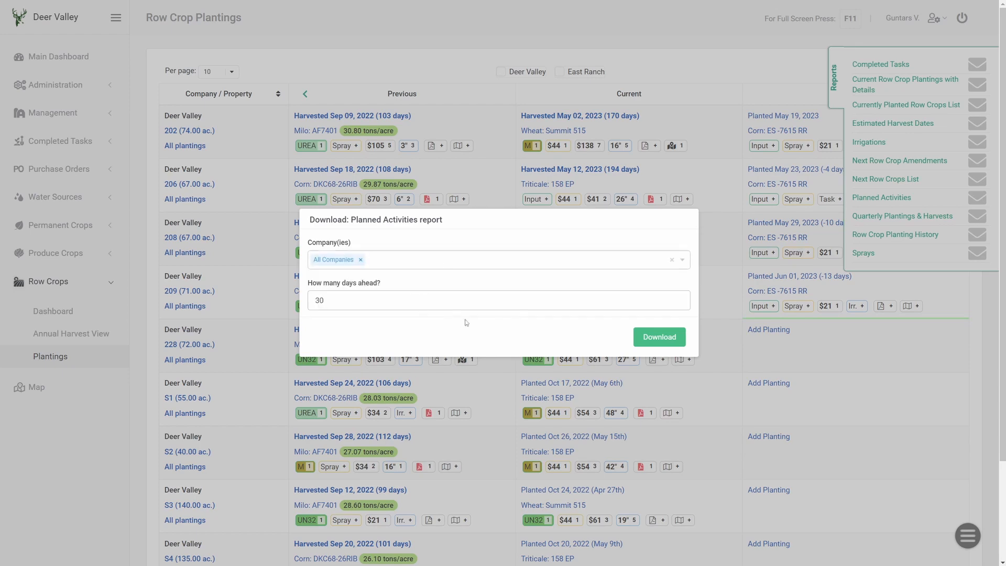
pyautogui.click(647, 338)
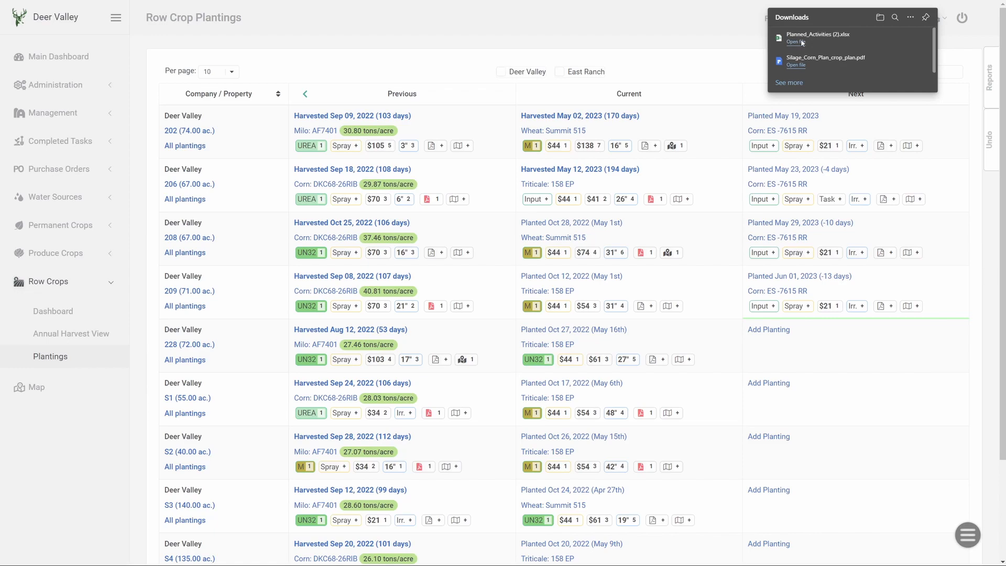
pyautogui.click(802, 42)
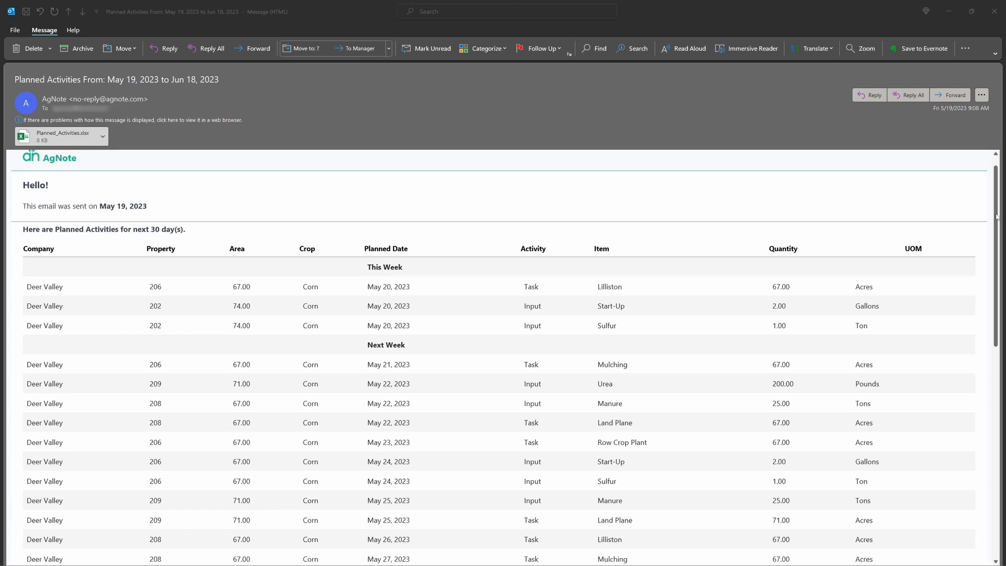
# Review the emailed planned activities for the next 30 days, from this week through the later weeks.
pyautogui.scroll(-3, 997, 216)
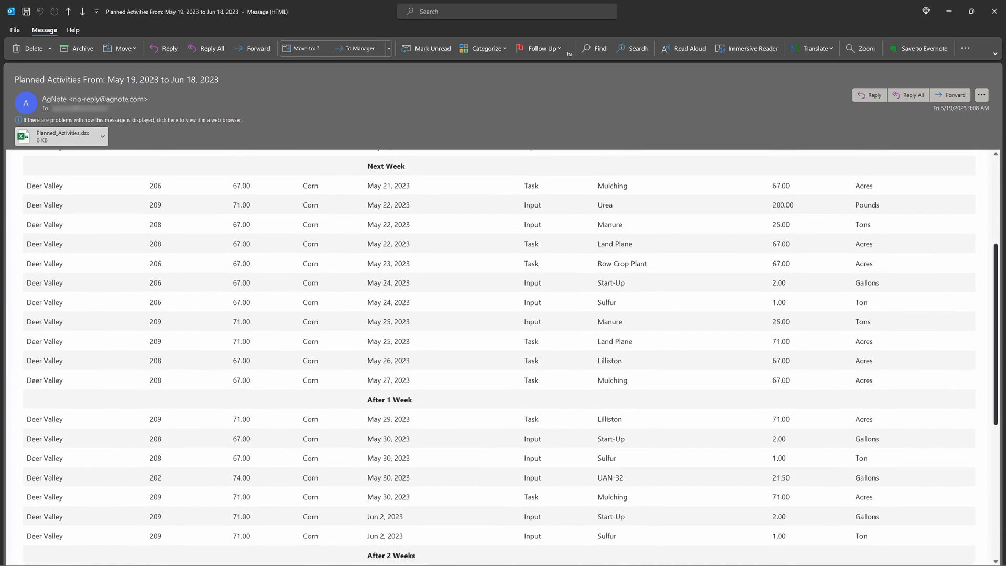
pyautogui.scroll(-6, 510, 355)
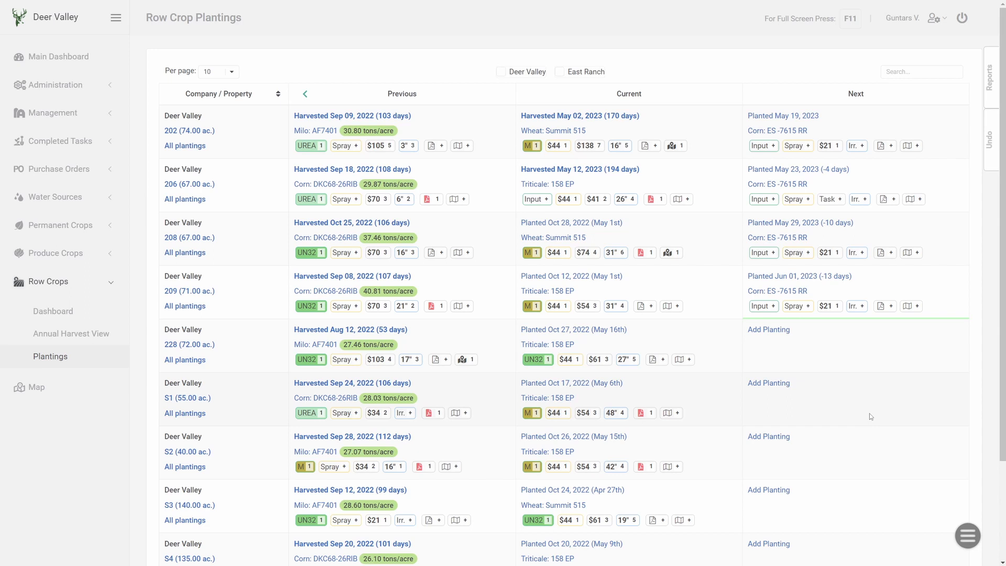
# Open the Almond plantings of the permanent crops.
pyautogui.click(63, 255)
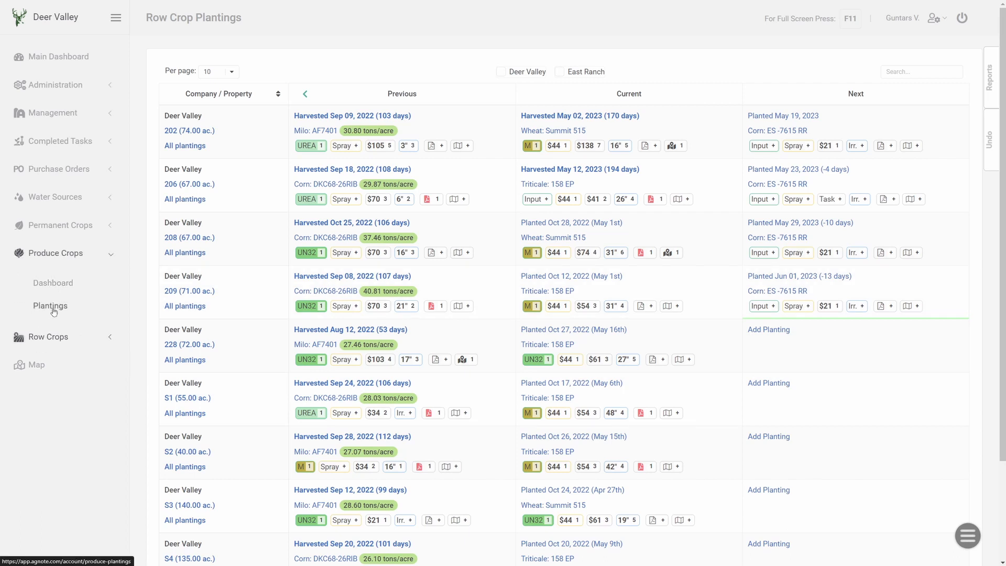
pyautogui.click(57, 225)
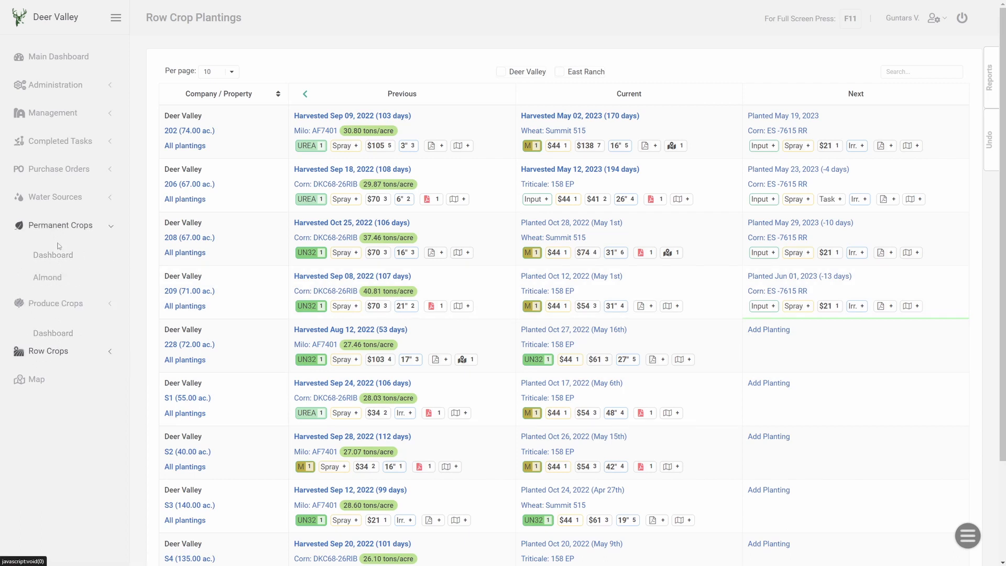
pyautogui.click(47, 278)
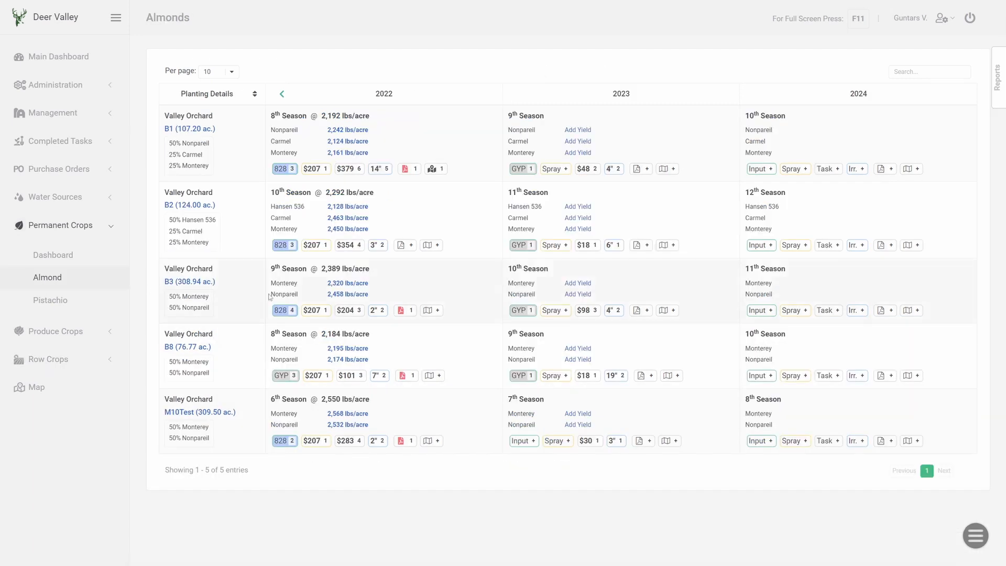
# Assign the Mature Almonds crop plan for 2024 to the almond properties B1, B2 and B3.
pyautogui.click(970, 540)
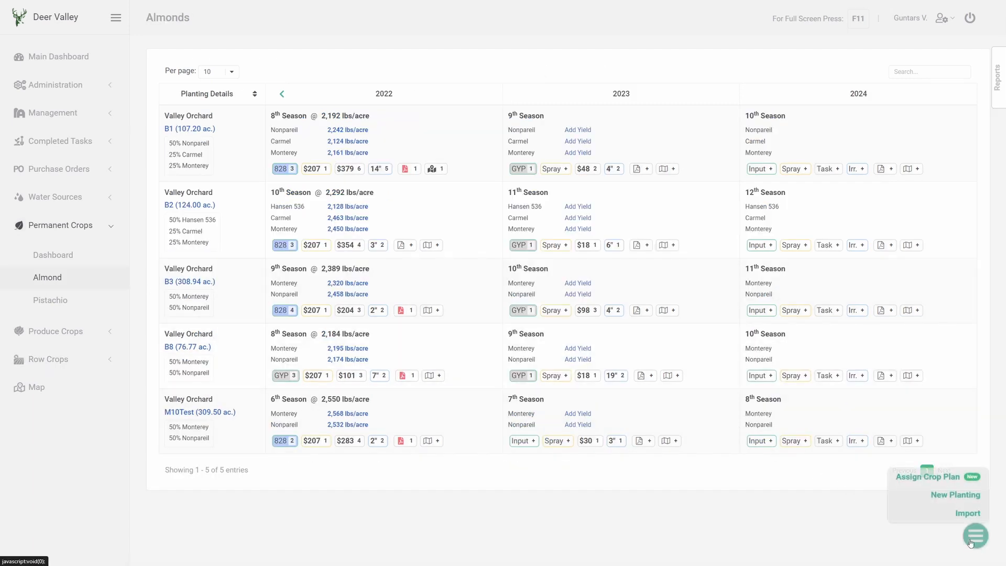
pyautogui.click(942, 477)
pyautogui.click(244, 495)
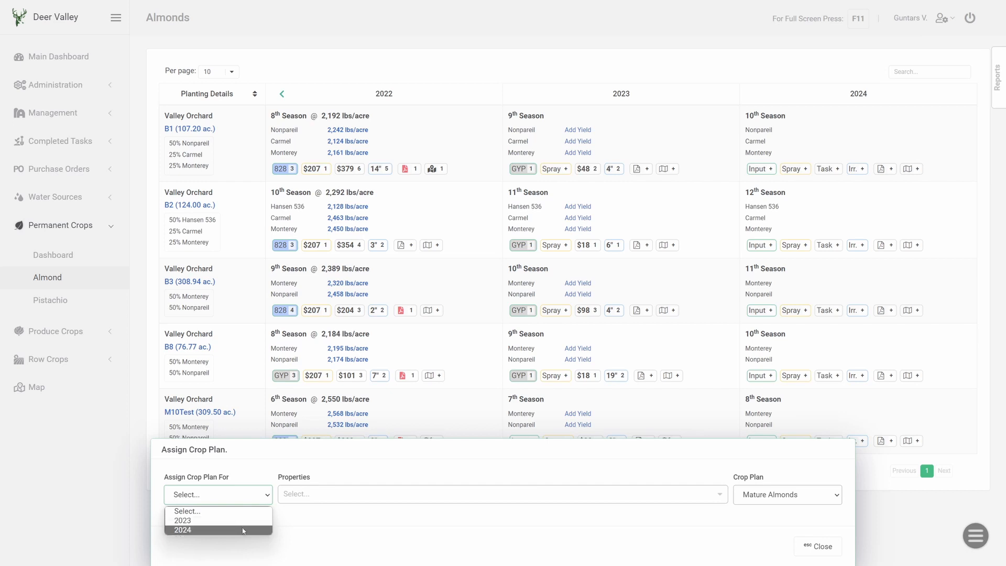
pyautogui.click(242, 530)
pyautogui.click(327, 502)
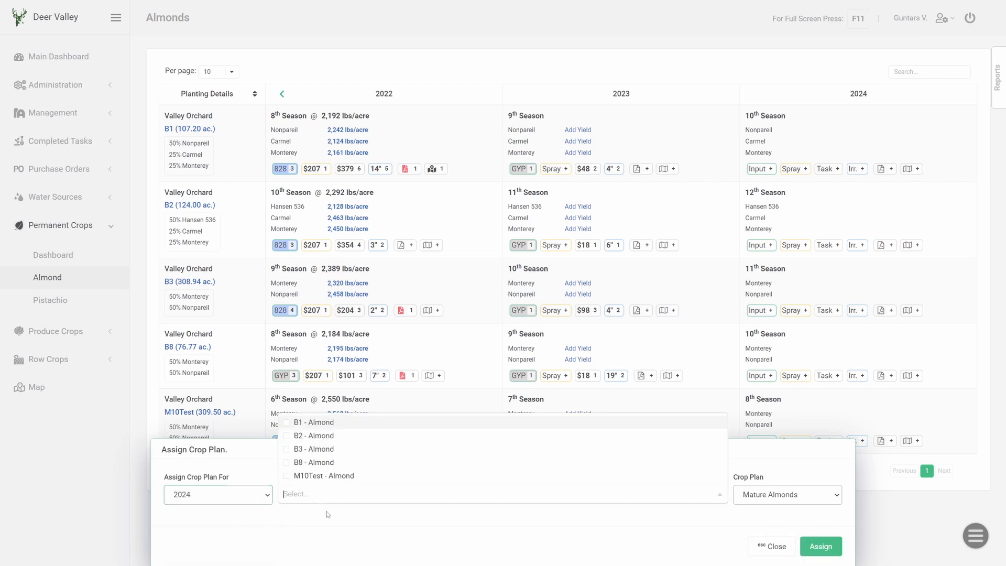
pyautogui.click(343, 422)
pyautogui.click(347, 435)
pyautogui.click(351, 449)
pyautogui.click(589, 544)
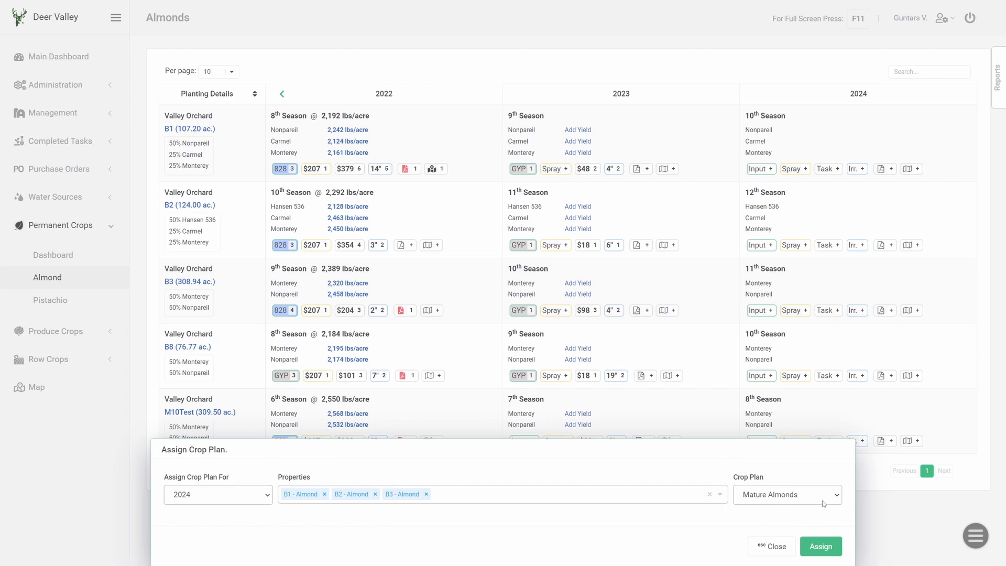
pyautogui.click(821, 546)
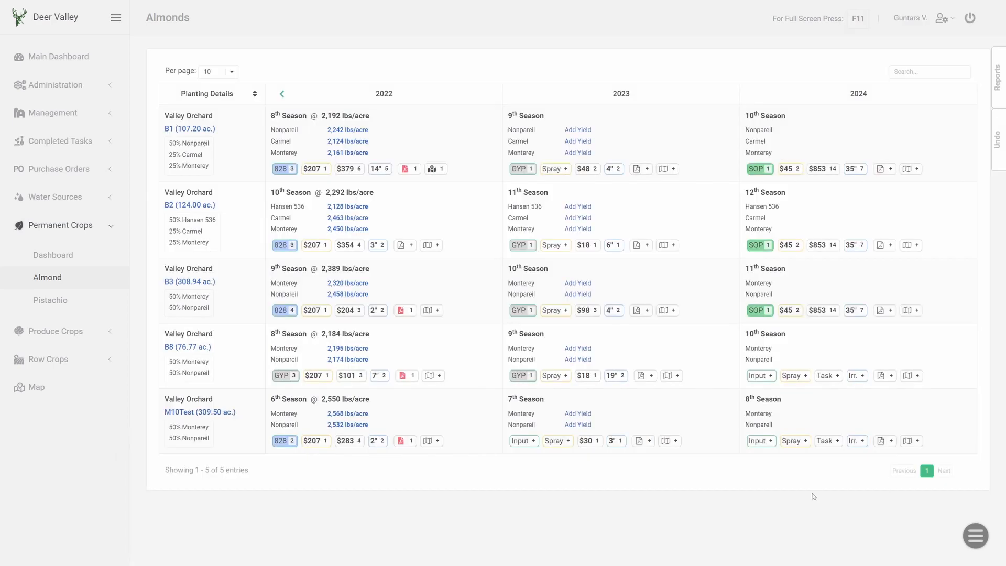
# Return to the row crop plantings list.
pyautogui.click(65, 361)
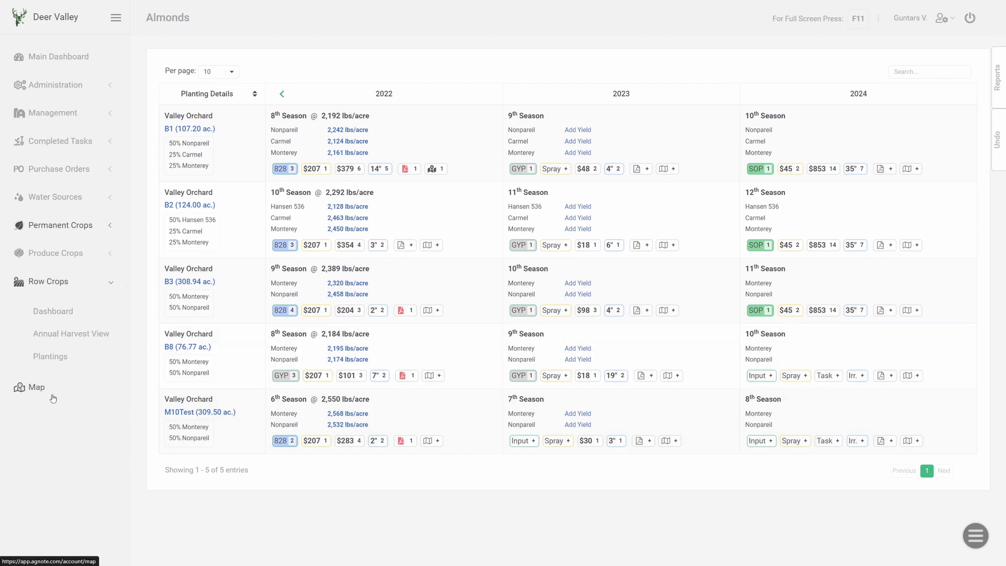
pyautogui.click(50, 361)
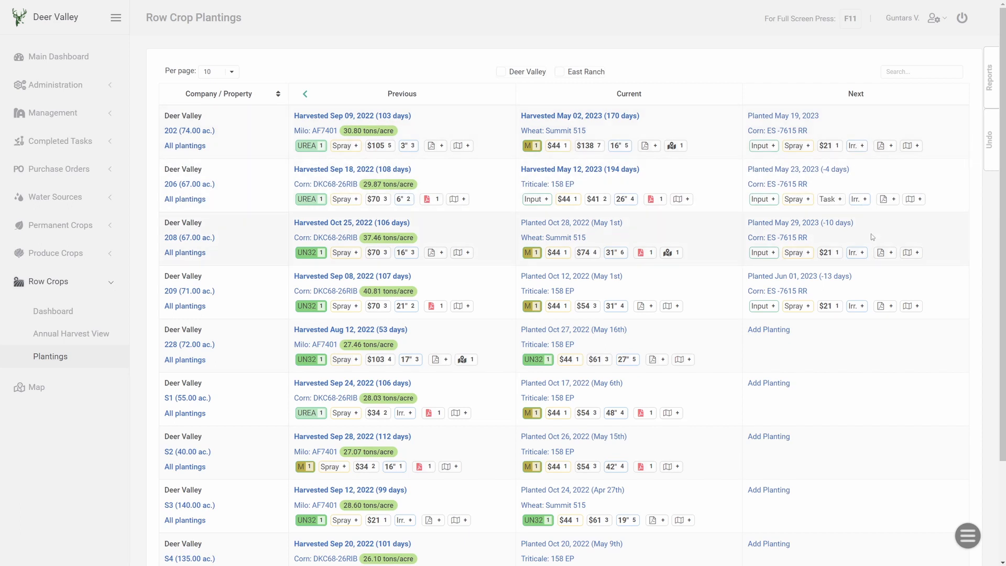
# Try to undo the most recent Add Test plans batch, then cancel the deletion.
pyautogui.click(988, 148)
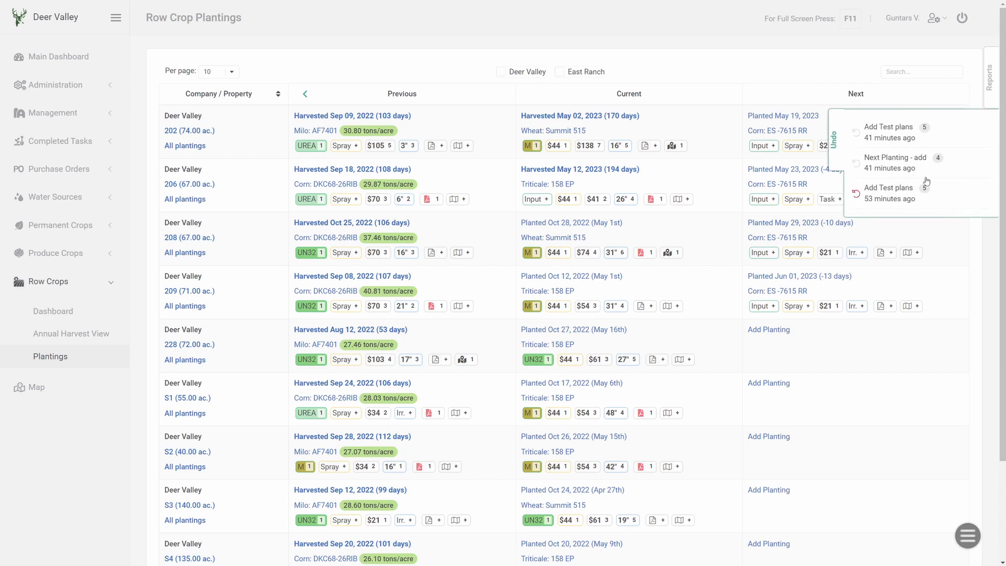
pyautogui.click(904, 136)
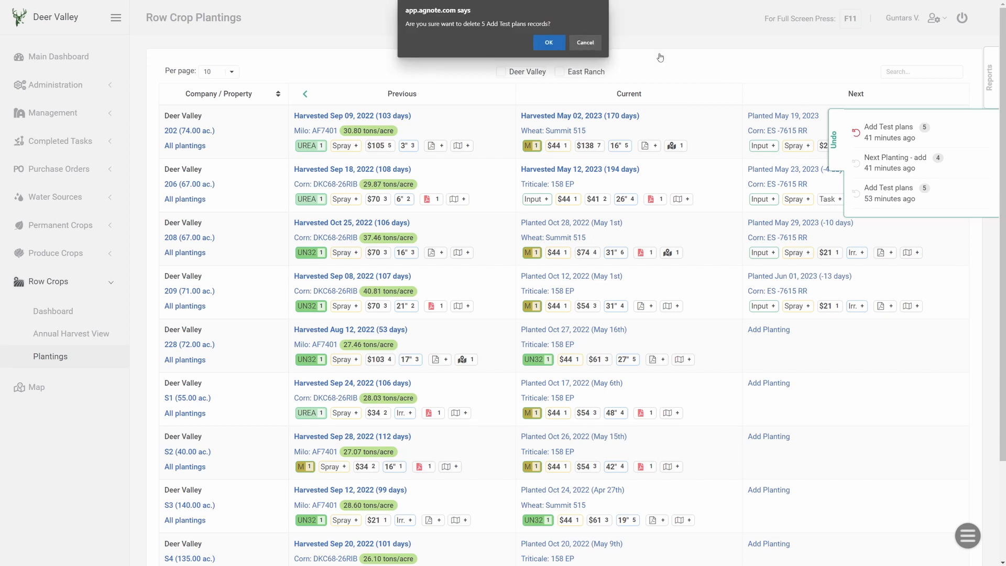
pyautogui.press('Escape')
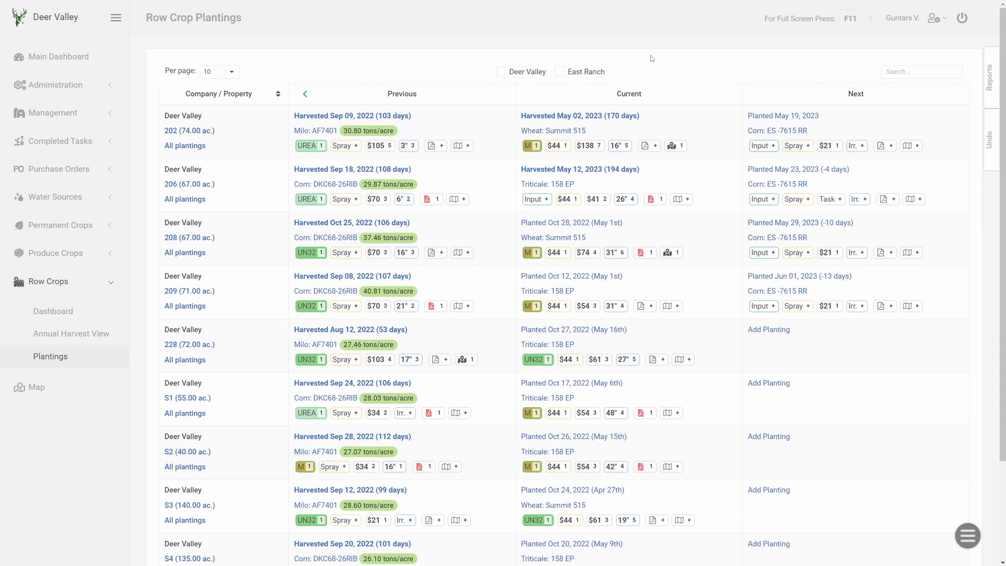
# Open the overview of crop plans assigned to the next row crop plantings.
pyautogui.click(969, 545)
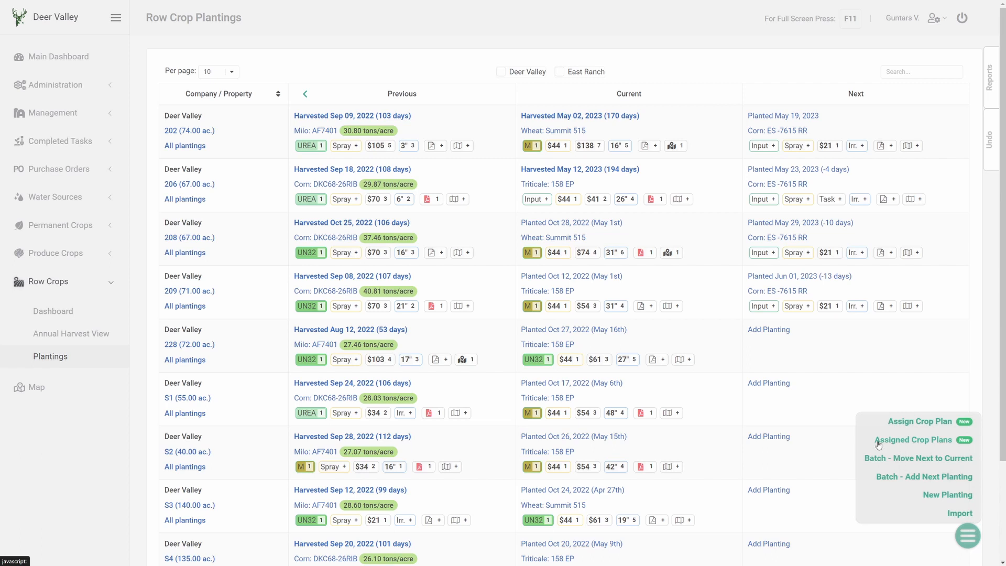
pyautogui.click(910, 440)
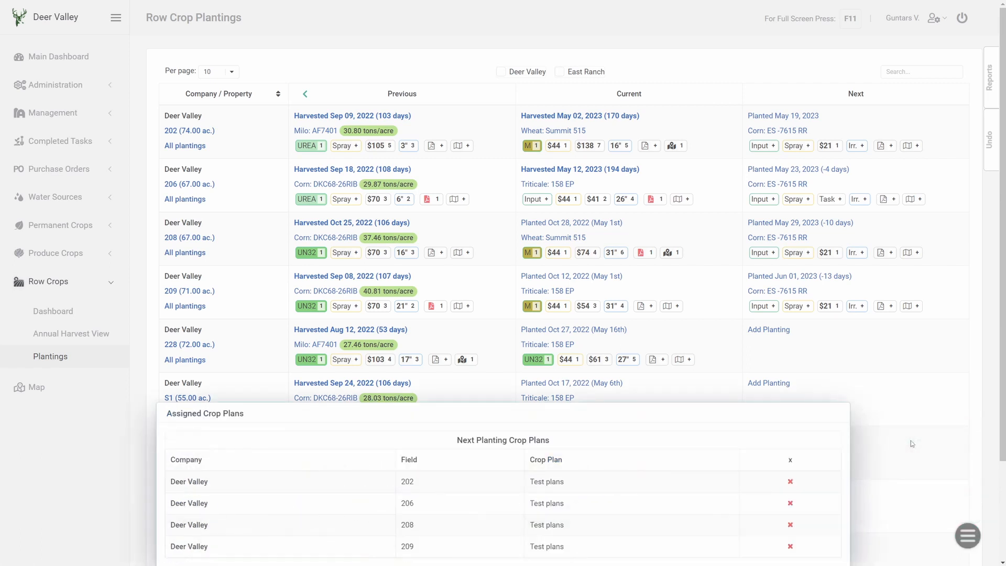